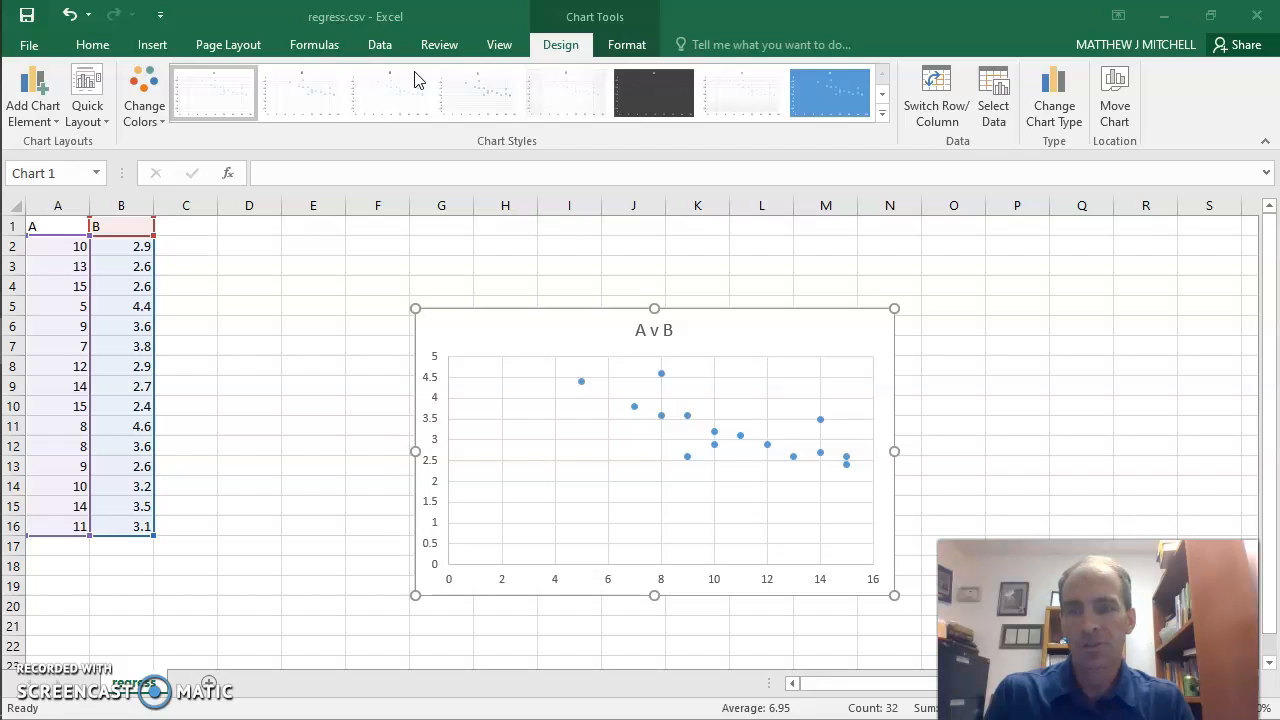
Step: Move the A v B scatter chart up and closer to the data columns
{"action": "left_click", "coordinate": [193, 227]}
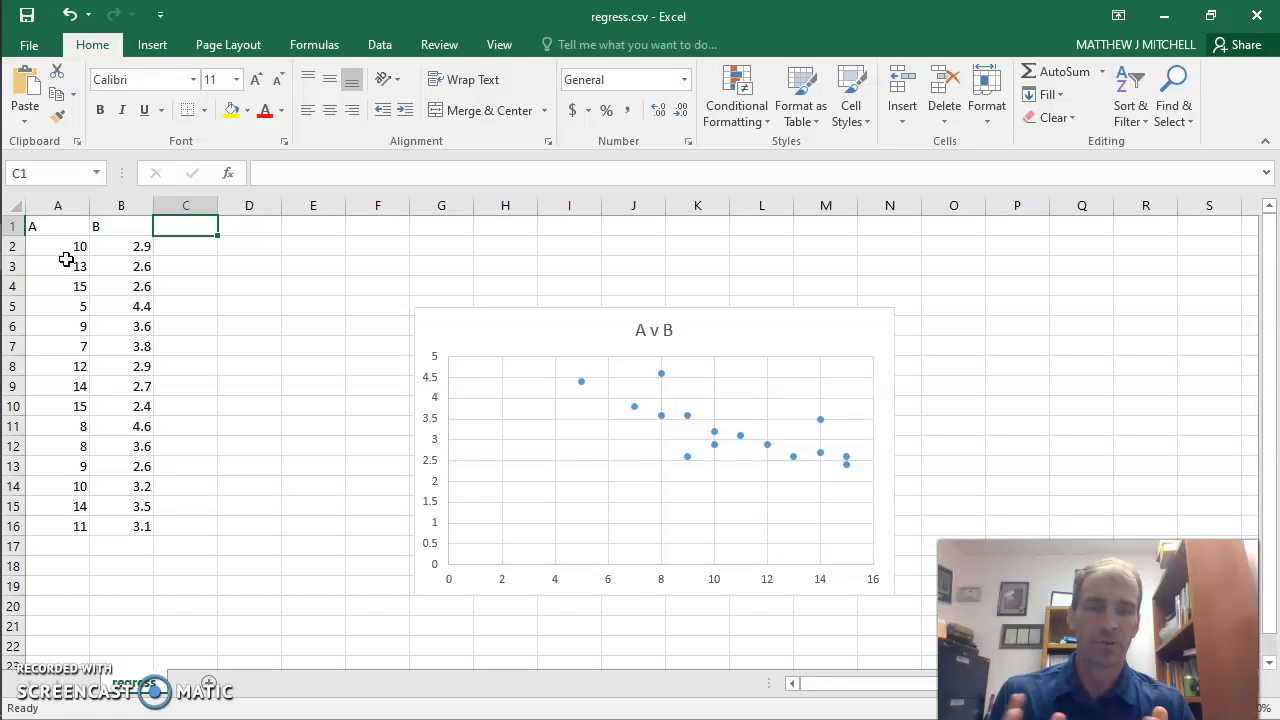
{"action": "left_click", "coordinate": [458, 316]}
{"action": "left_click_drag", "start_coordinate": [466, 311], "coordinate": [386, 258]}
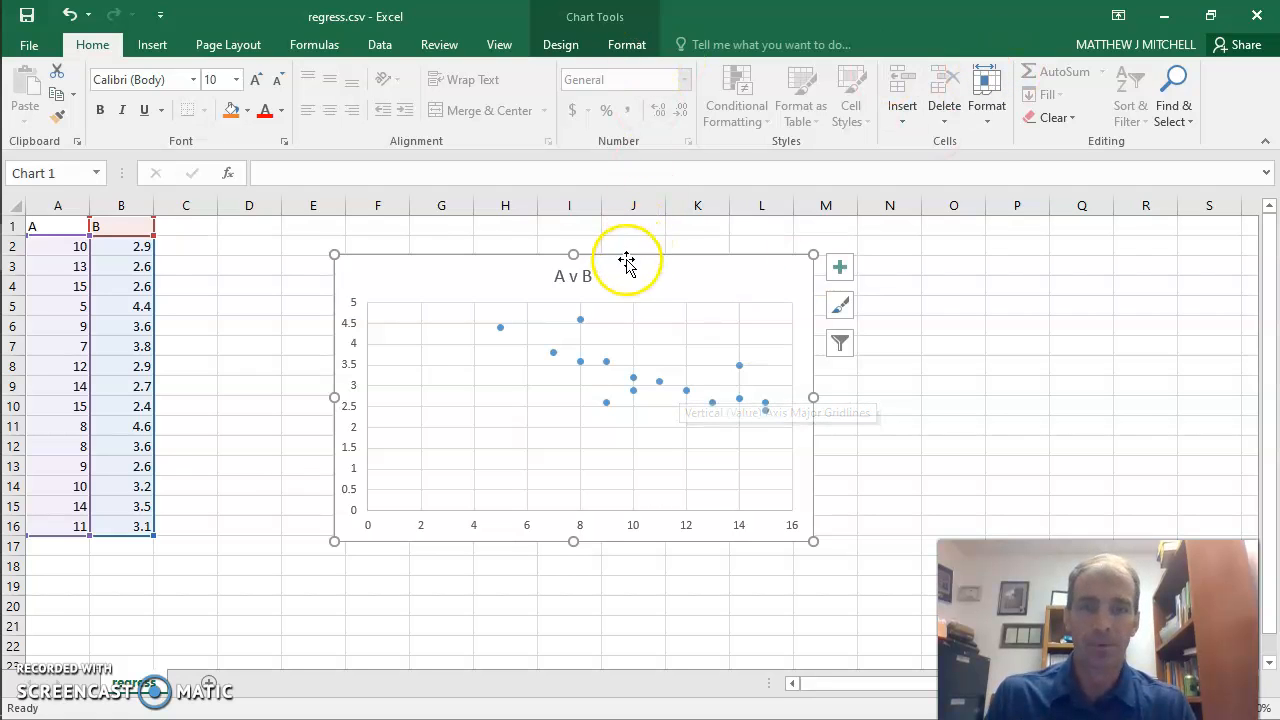
Step: Add a linear trendline to the A v B scatter chart
{"action": "left_click", "coordinate": [626, 45]}
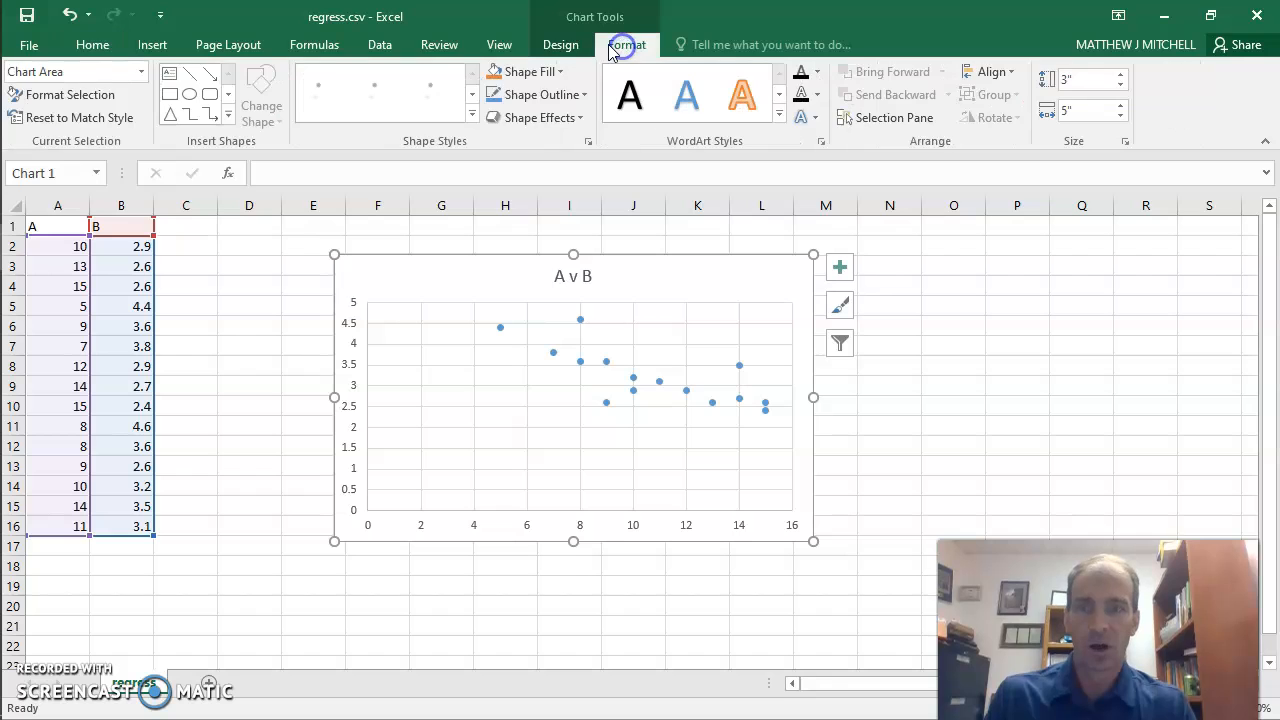
{"action": "left_click", "coordinate": [560, 45]}
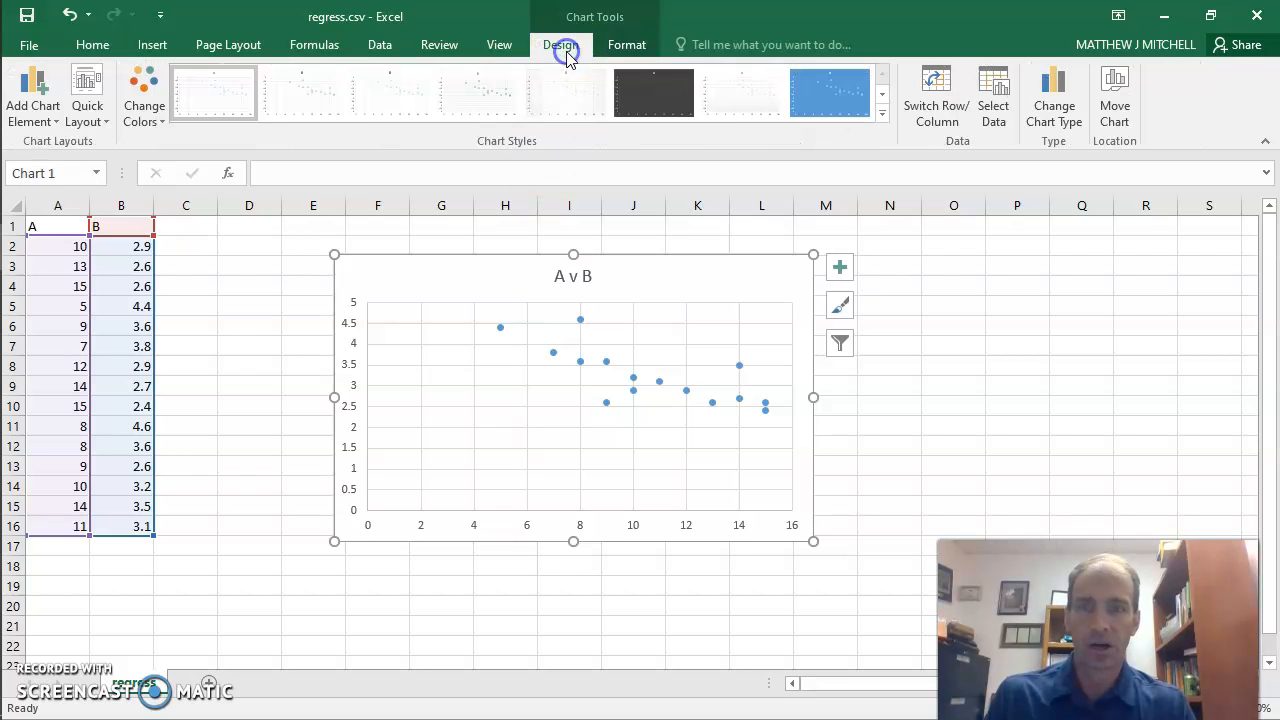
{"action": "left_click", "coordinate": [47, 113]}
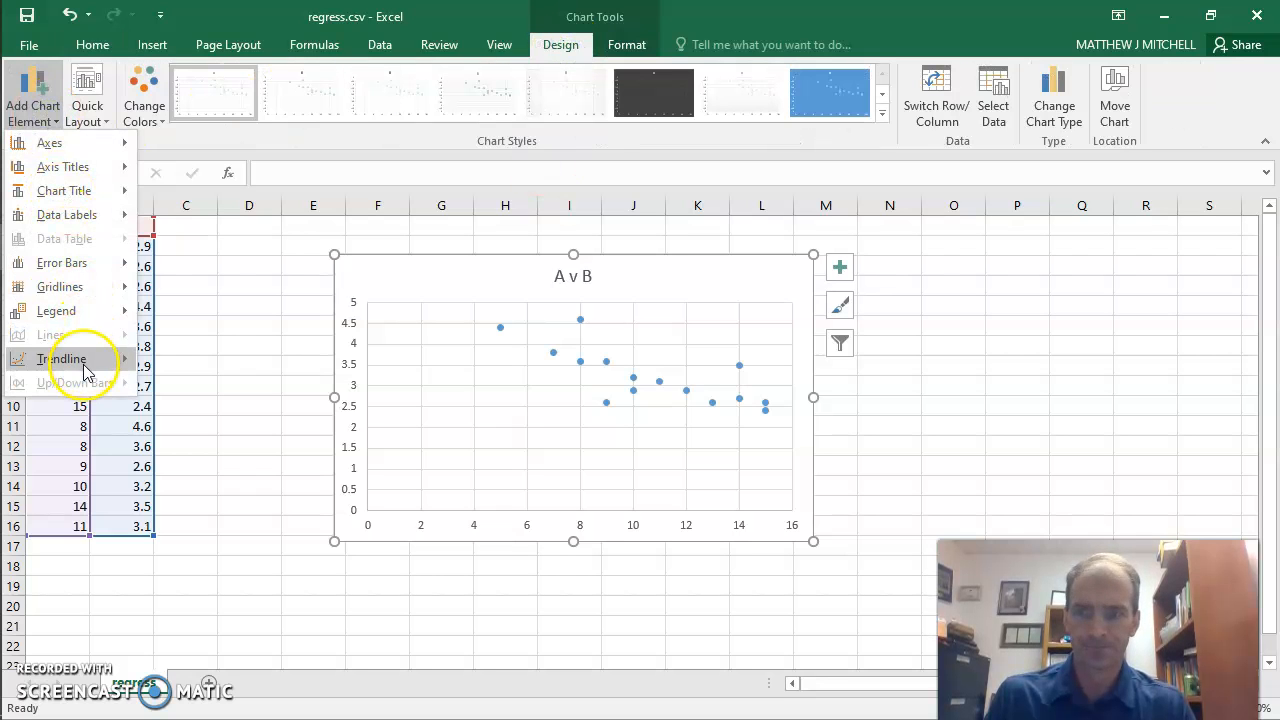
{"action": "mouse_move", "coordinate": [113, 369]}
{"action": "left_click", "coordinate": [228, 416]}
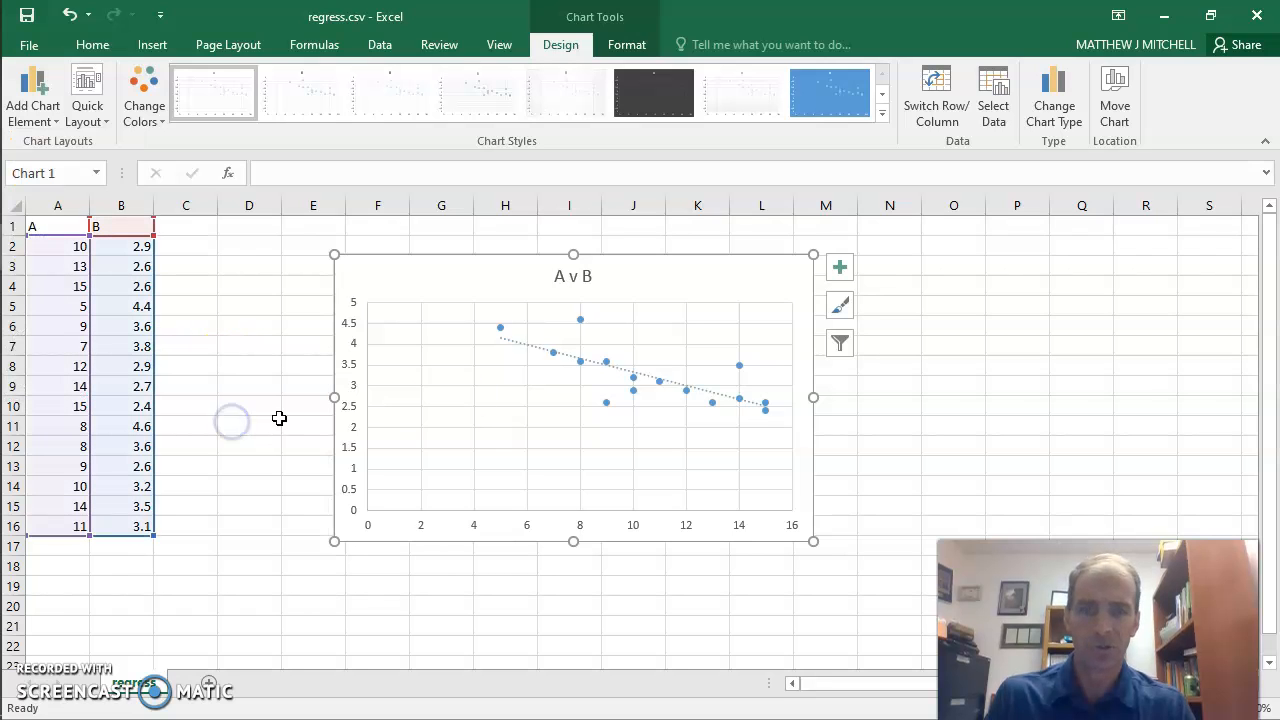
Step: Format the trendline so that its equation is displayed on the chart
{"action": "left_click", "coordinate": [713, 398]}
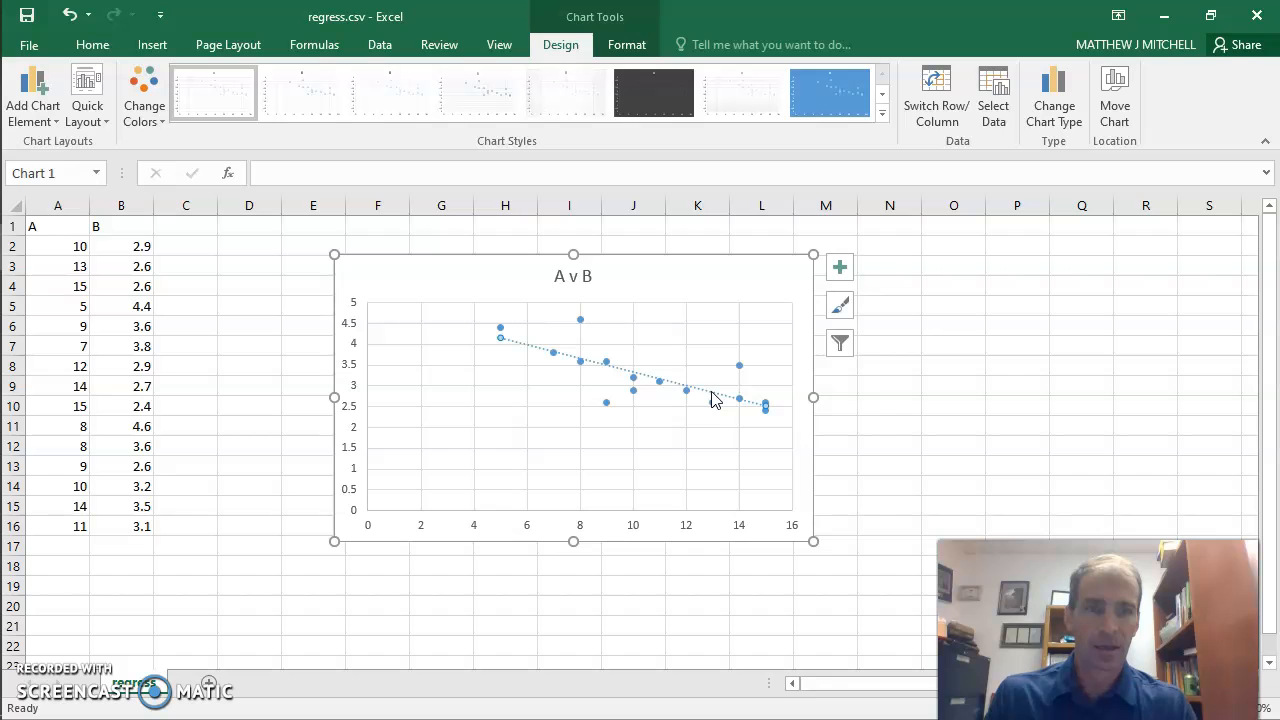
{"action": "right_click", "coordinate": [713, 398]}
{"action": "left_click", "coordinate": [740, 527]}
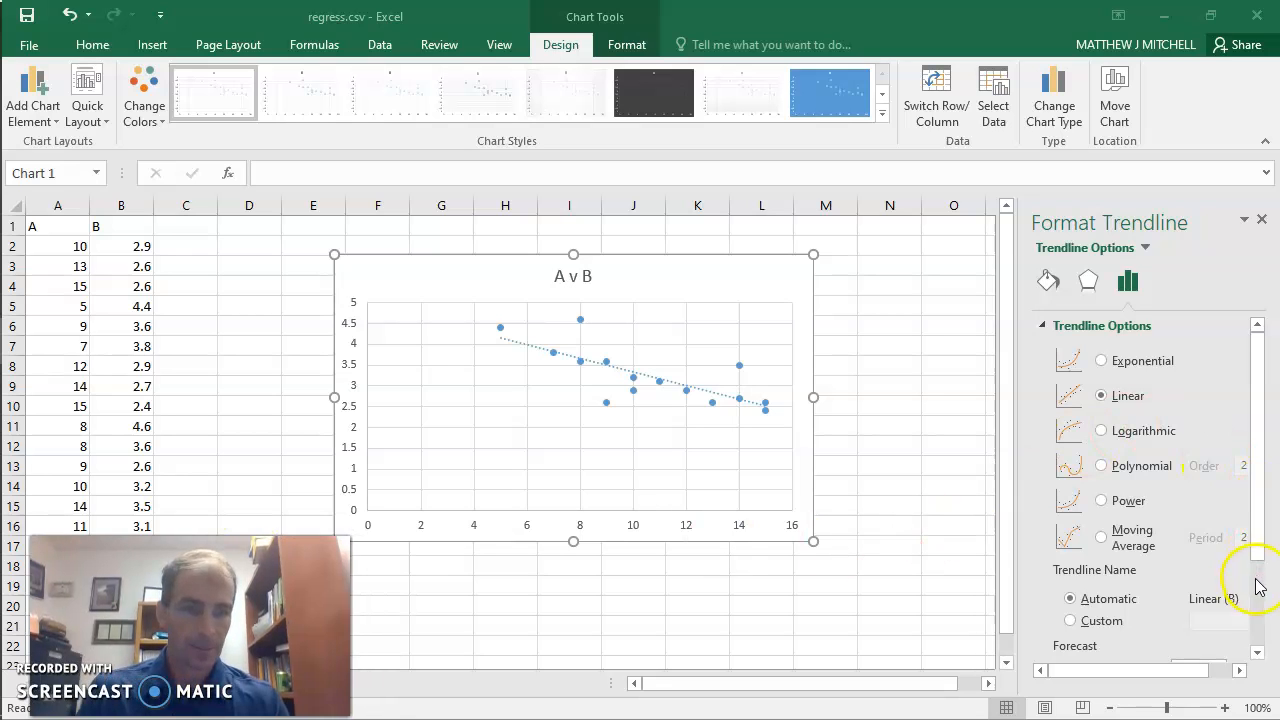
{"action": "left_click", "coordinate": [1258, 587]}
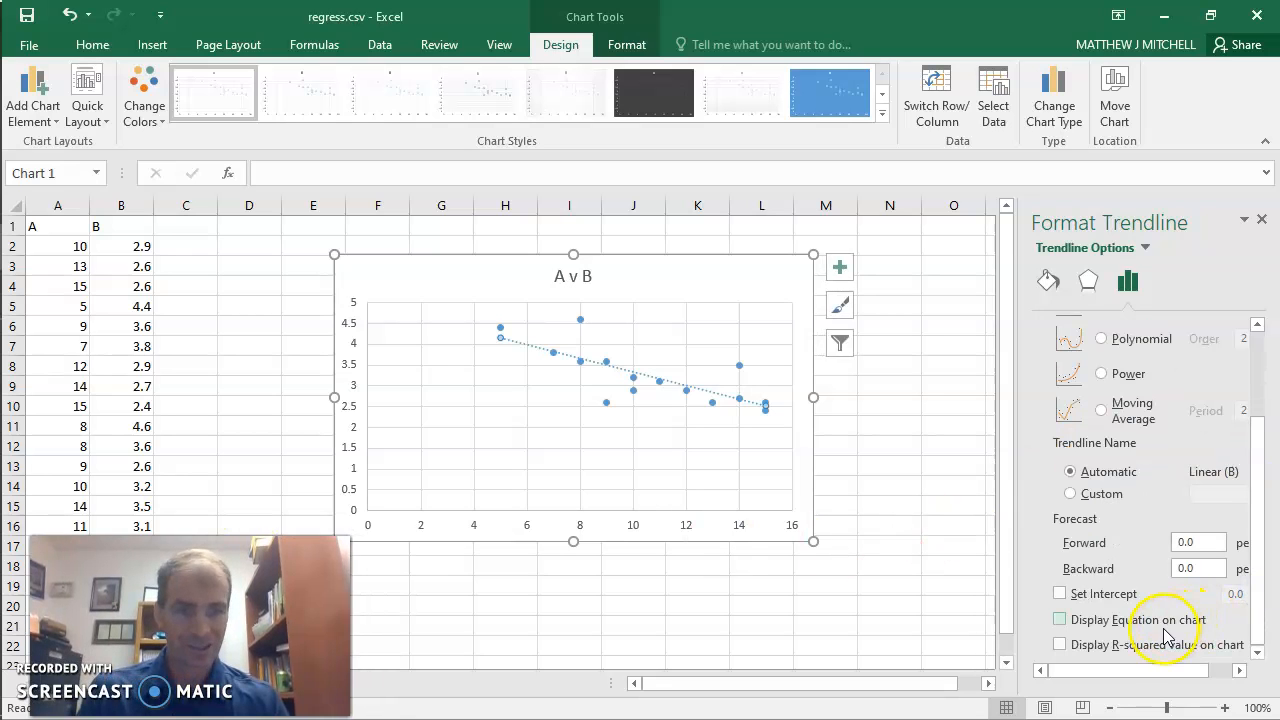
{"action": "left_click", "coordinate": [1100, 619]}
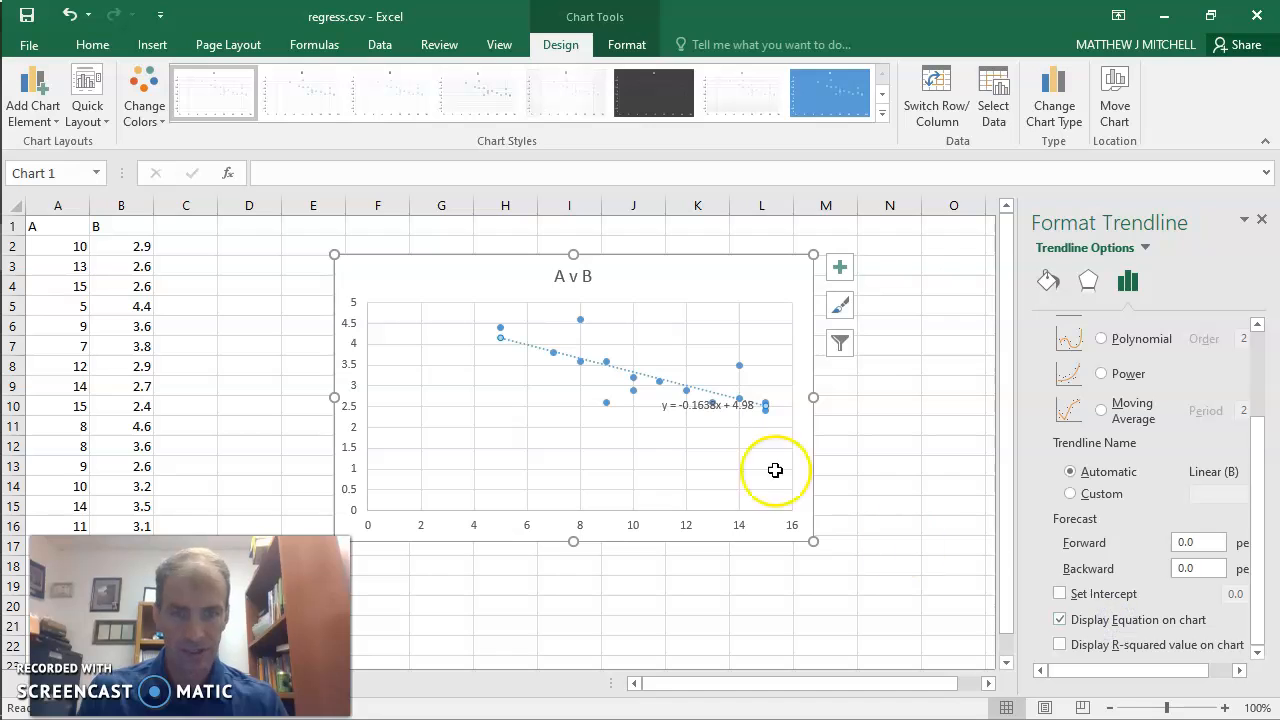
Step: Move the trendline equation label to the empty area below the data points and enlarge its text to 16 pt
{"action": "left_click", "coordinate": [689, 409]}
{"action": "left_click_drag", "start_coordinate": [689, 414], "coordinate": [574, 452]}
{"action": "left_click", "coordinate": [92, 44]}
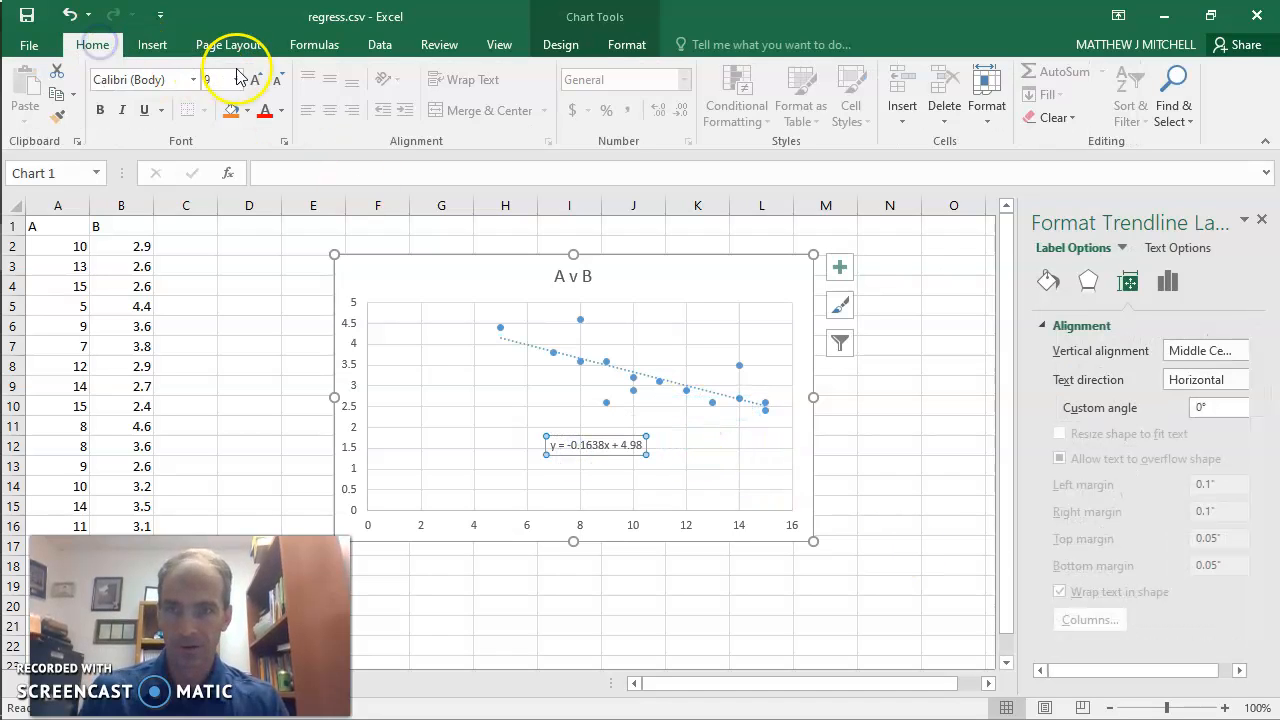
{"action": "left_click", "coordinate": [256, 80]}
{"action": "left_click", "coordinate": [256, 80]}
{"action": "left_click", "coordinate": [256, 80]}
{"action": "left_click", "coordinate": [256, 80]}
{"action": "left_click", "coordinate": [256, 80]}
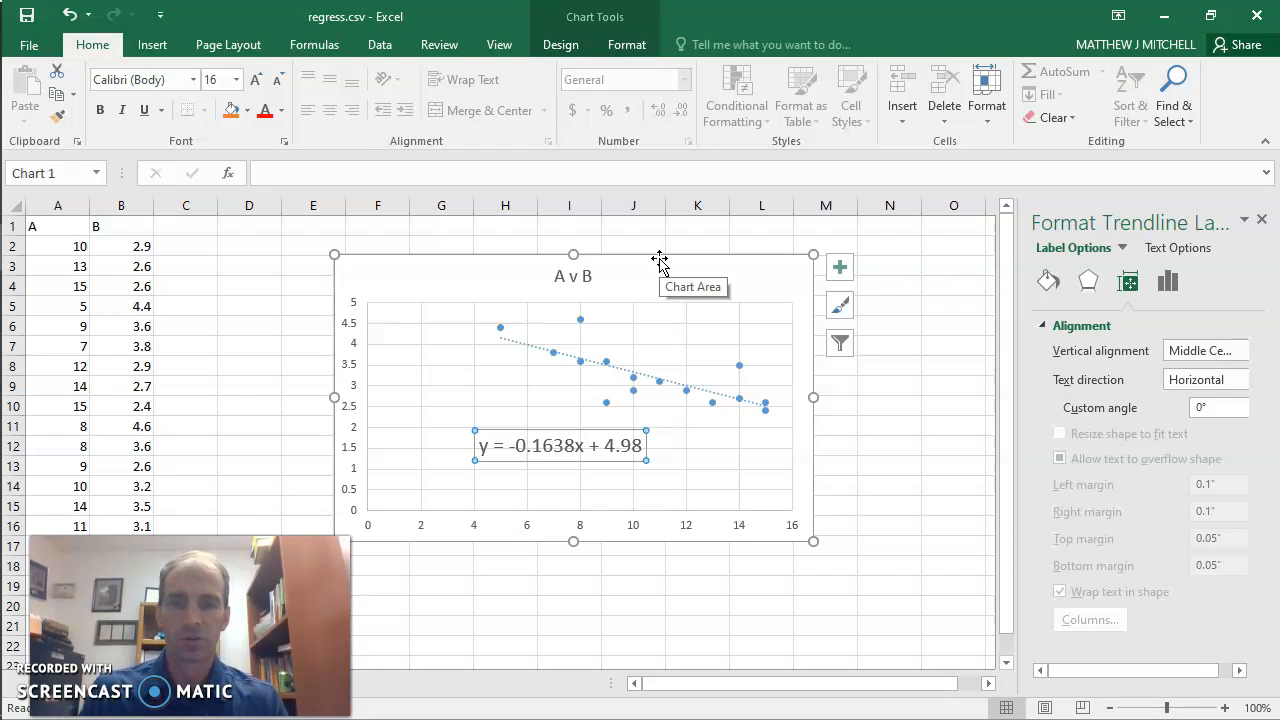
Step: Switch to JASP, load regress.csv from the Desktop folder and maximize the window
{"action": "mouse_move", "coordinate": [3, 220]}
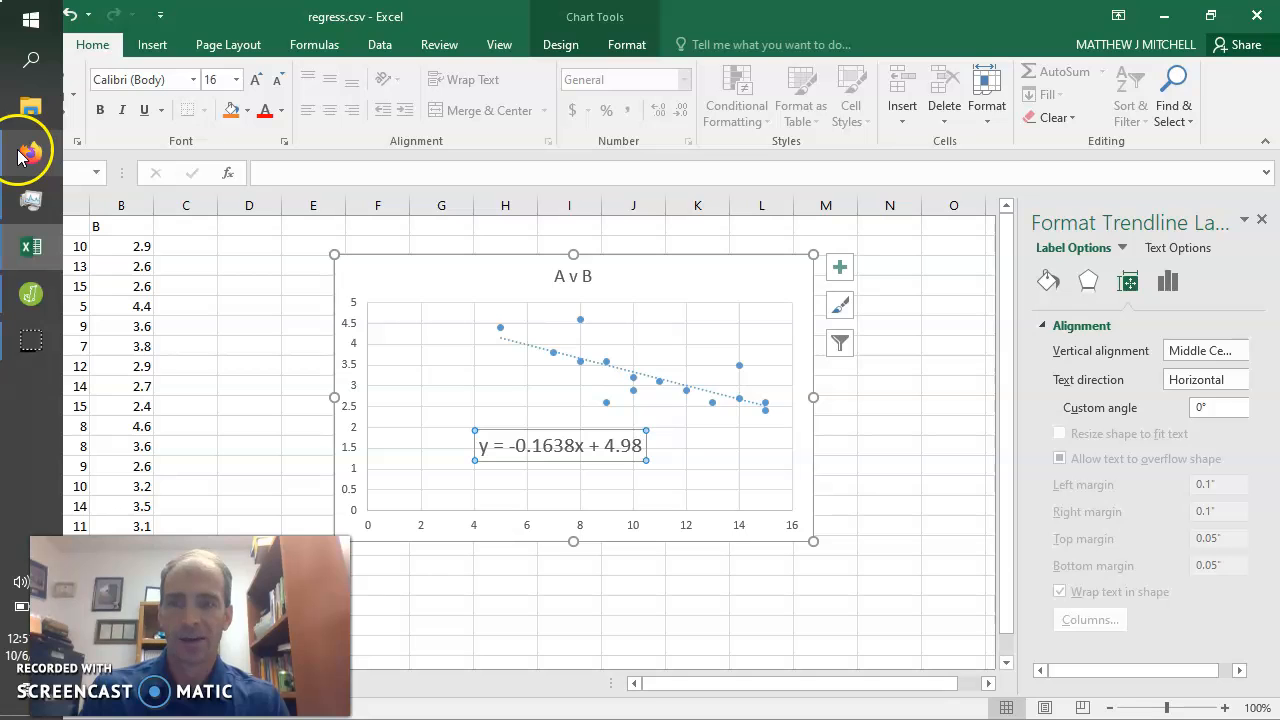
{"action": "left_click", "coordinate": [31, 293]}
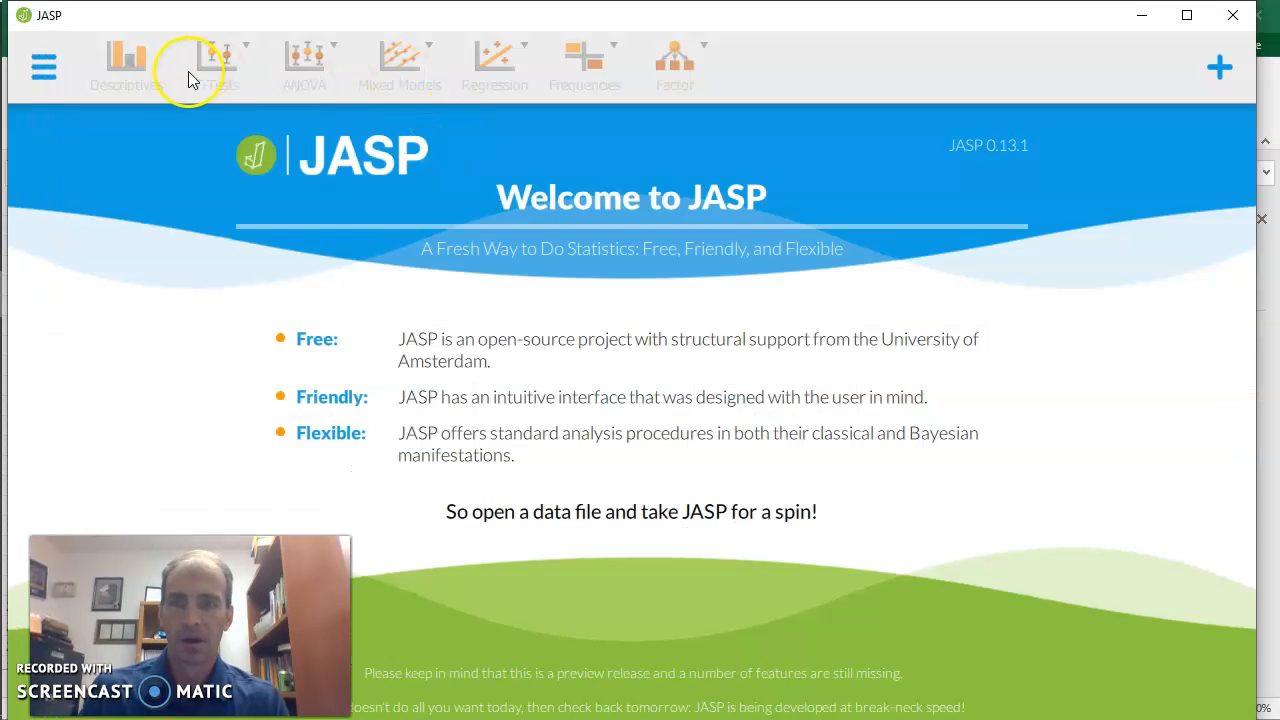
{"action": "left_click", "coordinate": [43, 67]}
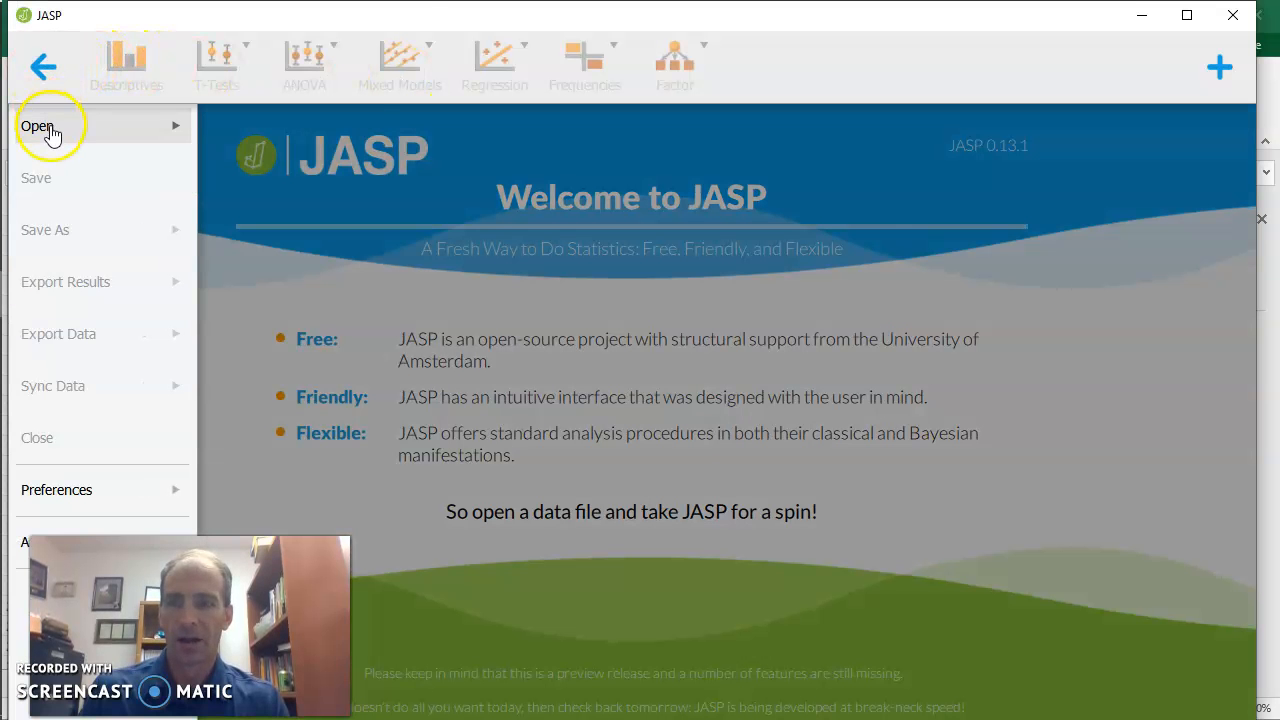
{"action": "left_click", "coordinate": [52, 135]}
{"action": "left_click", "coordinate": [257, 205]}
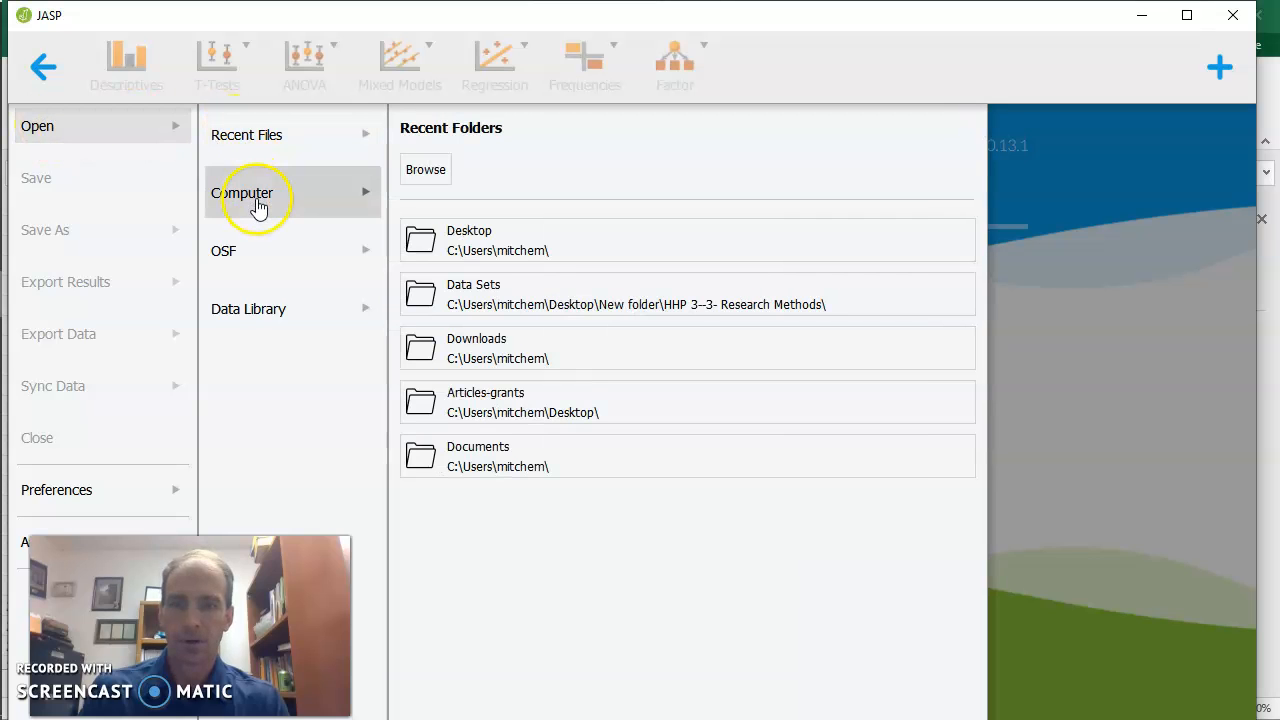
{"action": "left_click", "coordinate": [499, 251]}
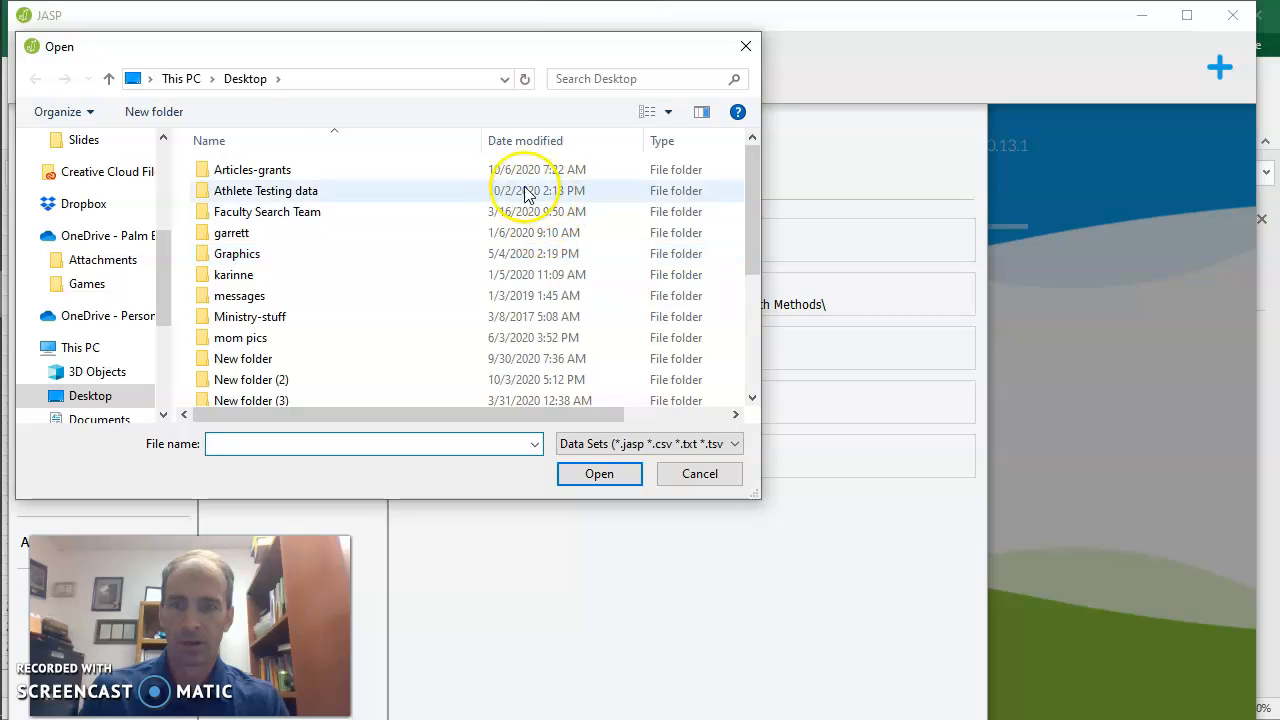
{"action": "left_click", "coordinate": [511, 141]}
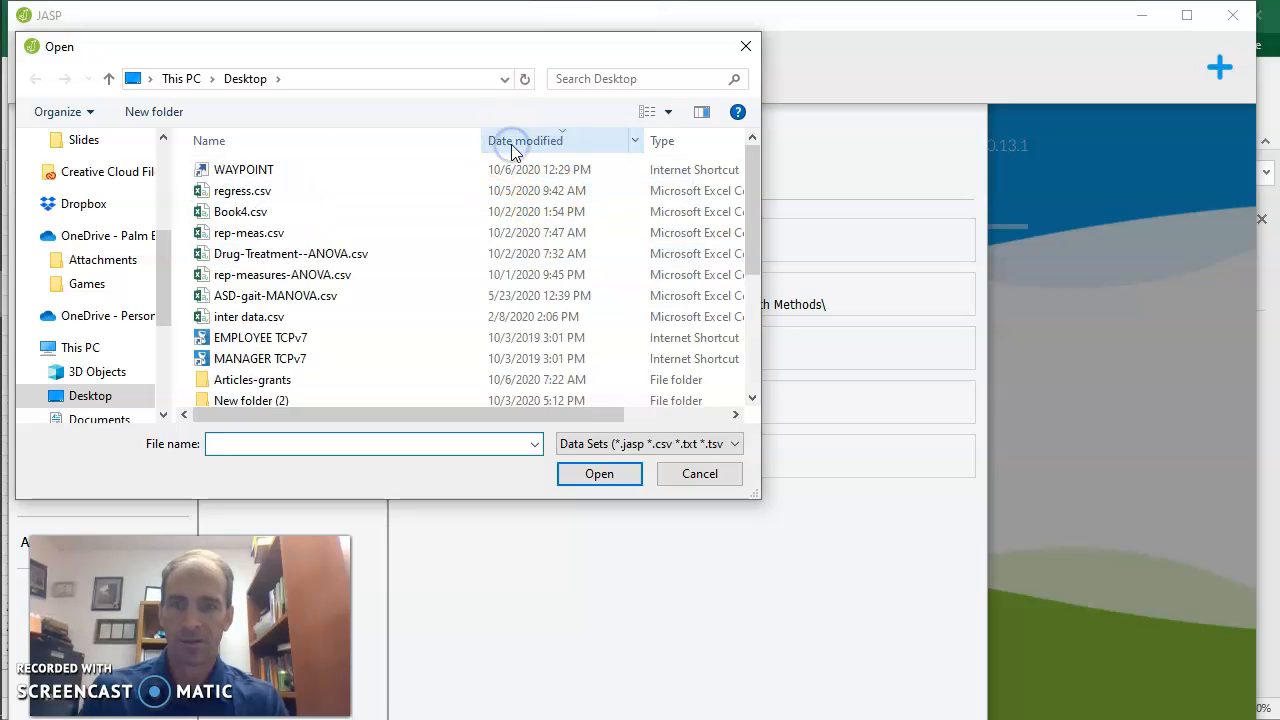
{"action": "left_click", "coordinate": [255, 198]}
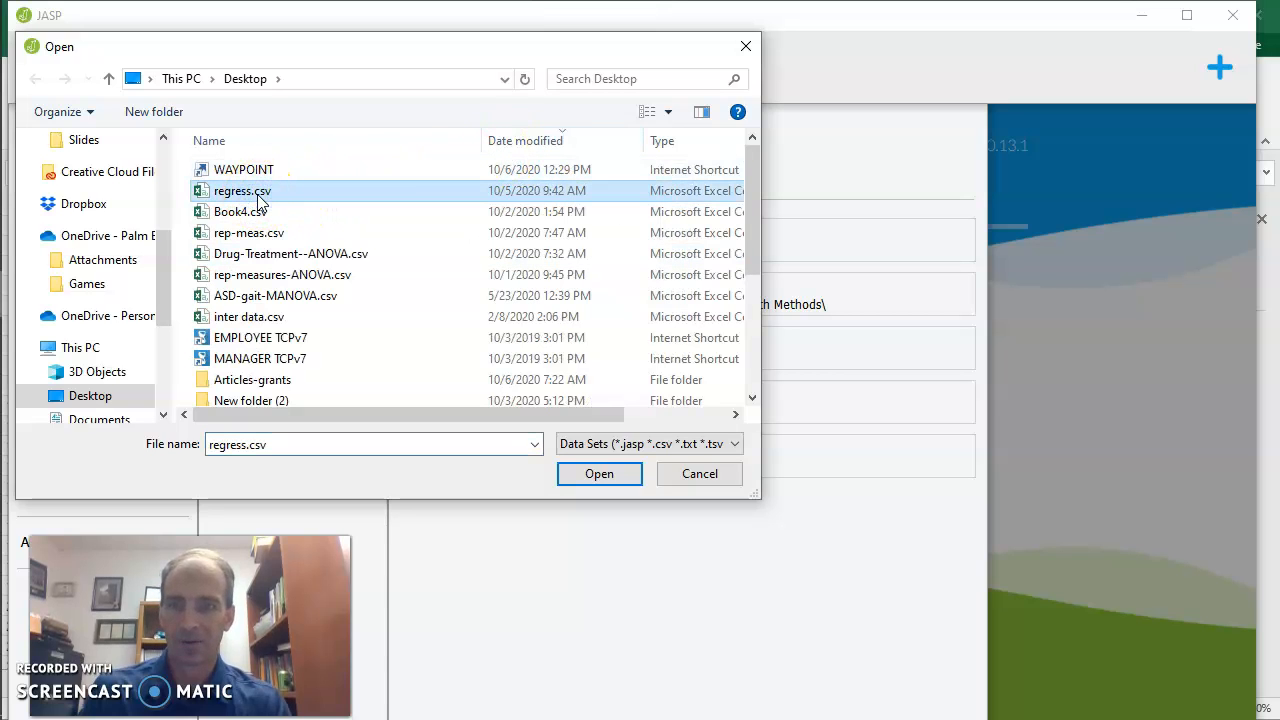
{"action": "double_click", "coordinate": [257, 198]}
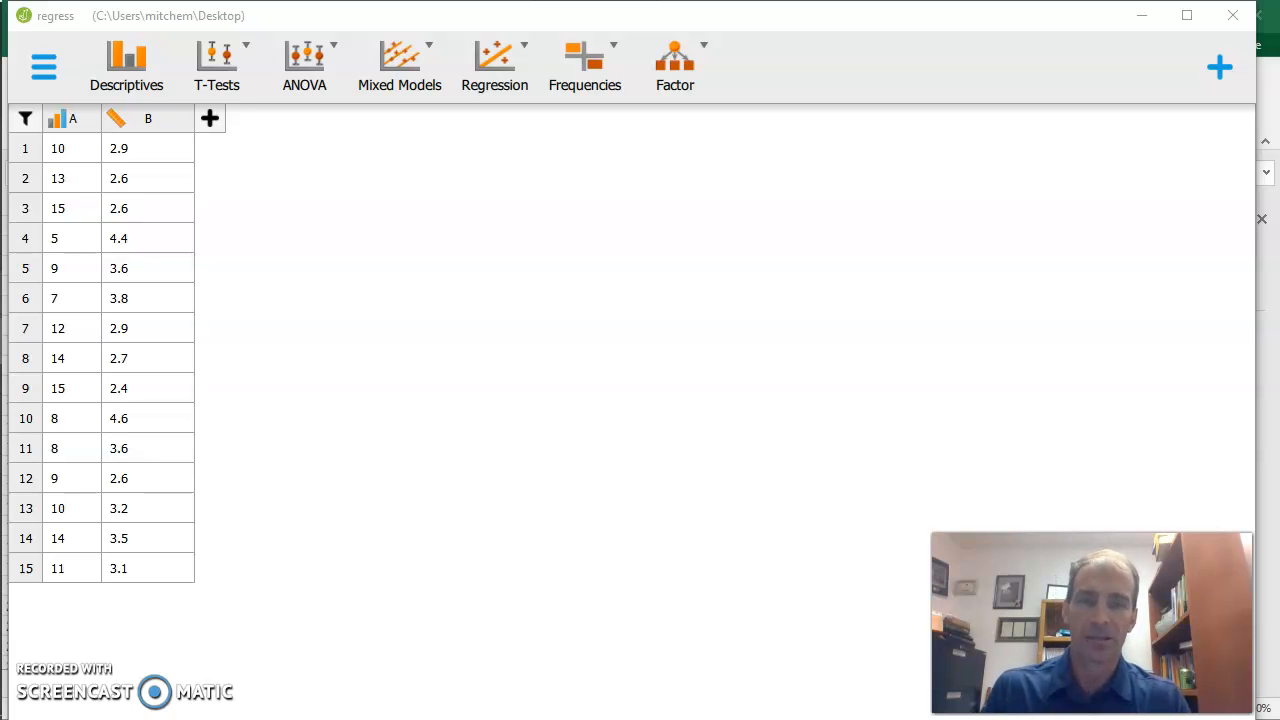
{"action": "left_click", "coordinate": [1187, 16]}
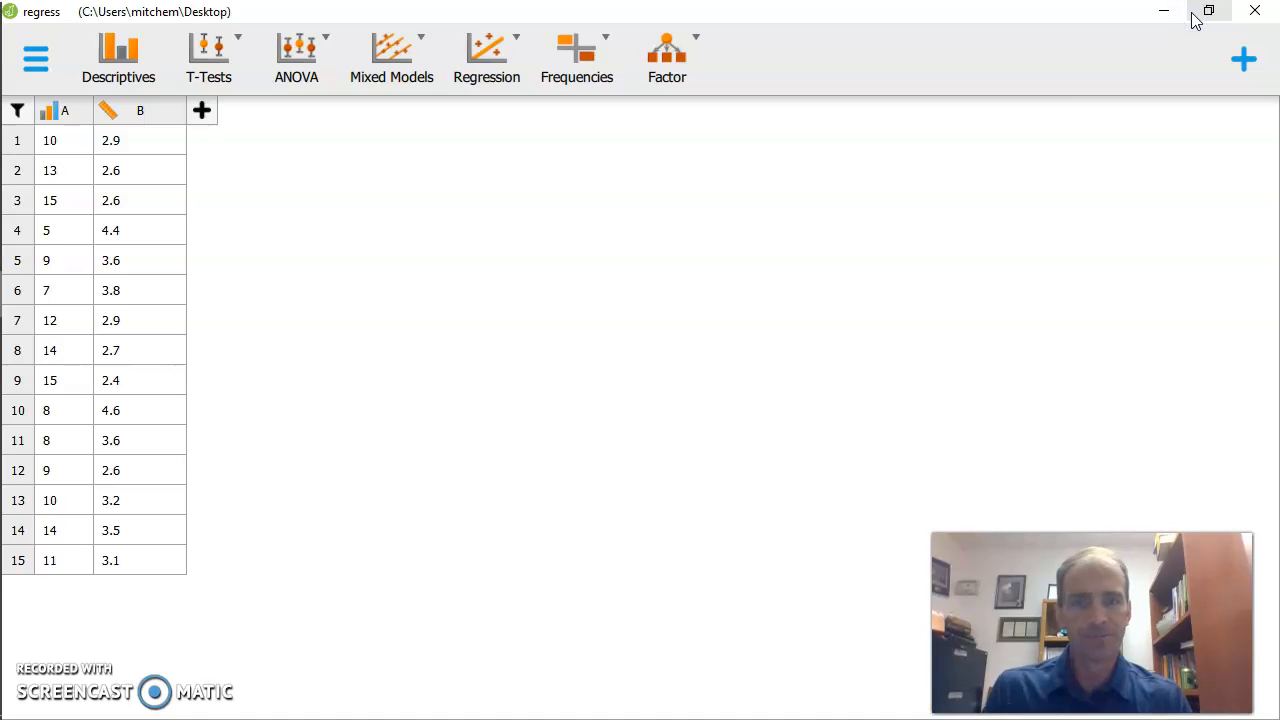
Step: Create a classical Correlation analysis with A and B as its variables
{"action": "left_click", "coordinate": [520, 53]}
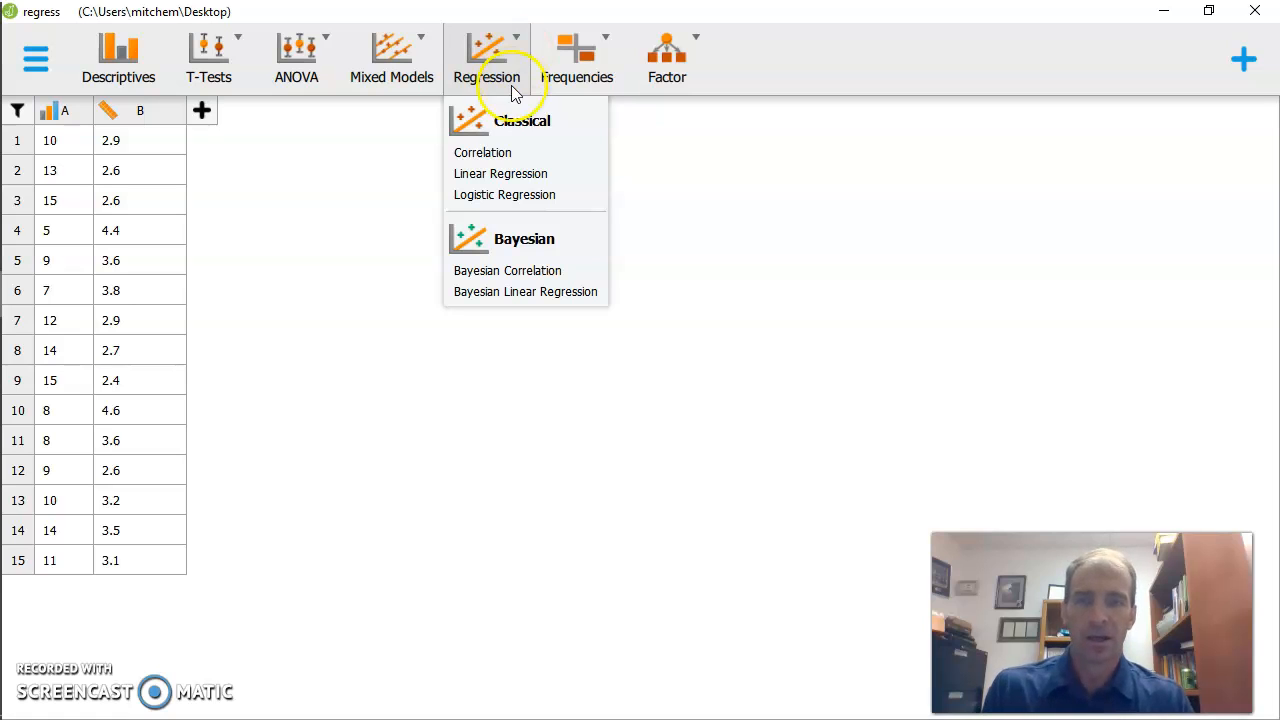
{"action": "left_click", "coordinate": [500, 155]}
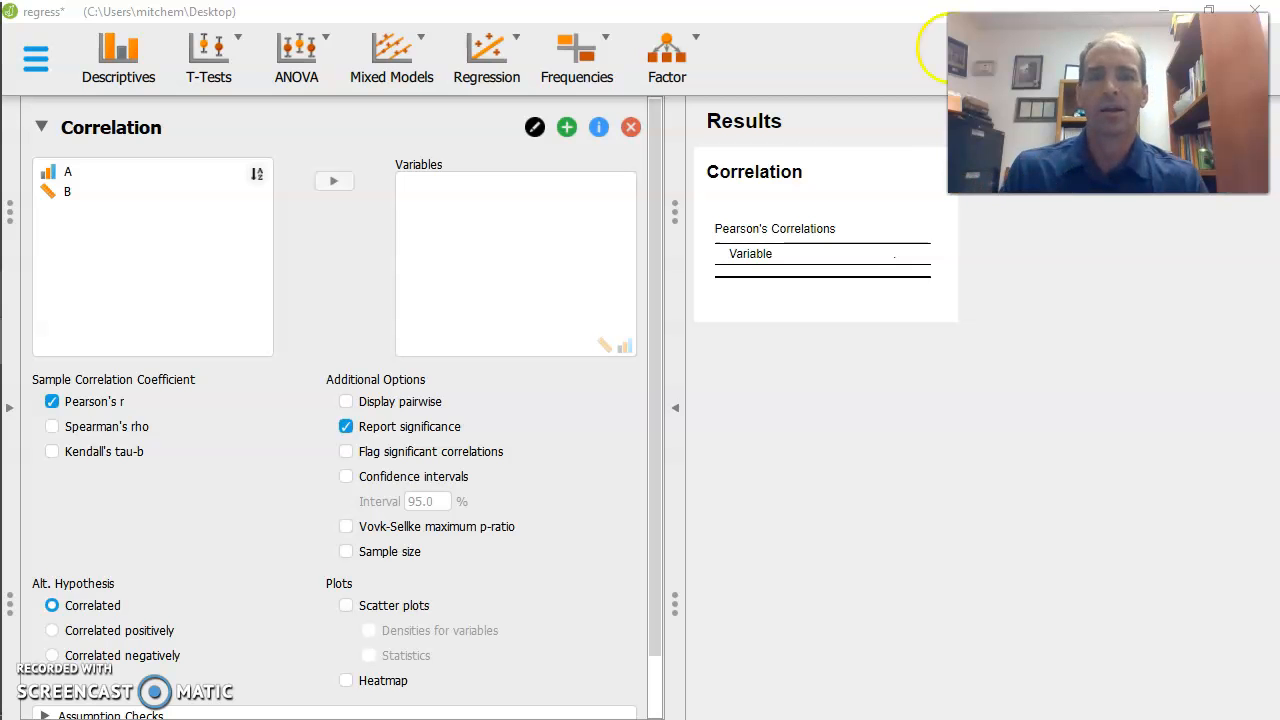
{"action": "left_click", "coordinate": [153, 172]}
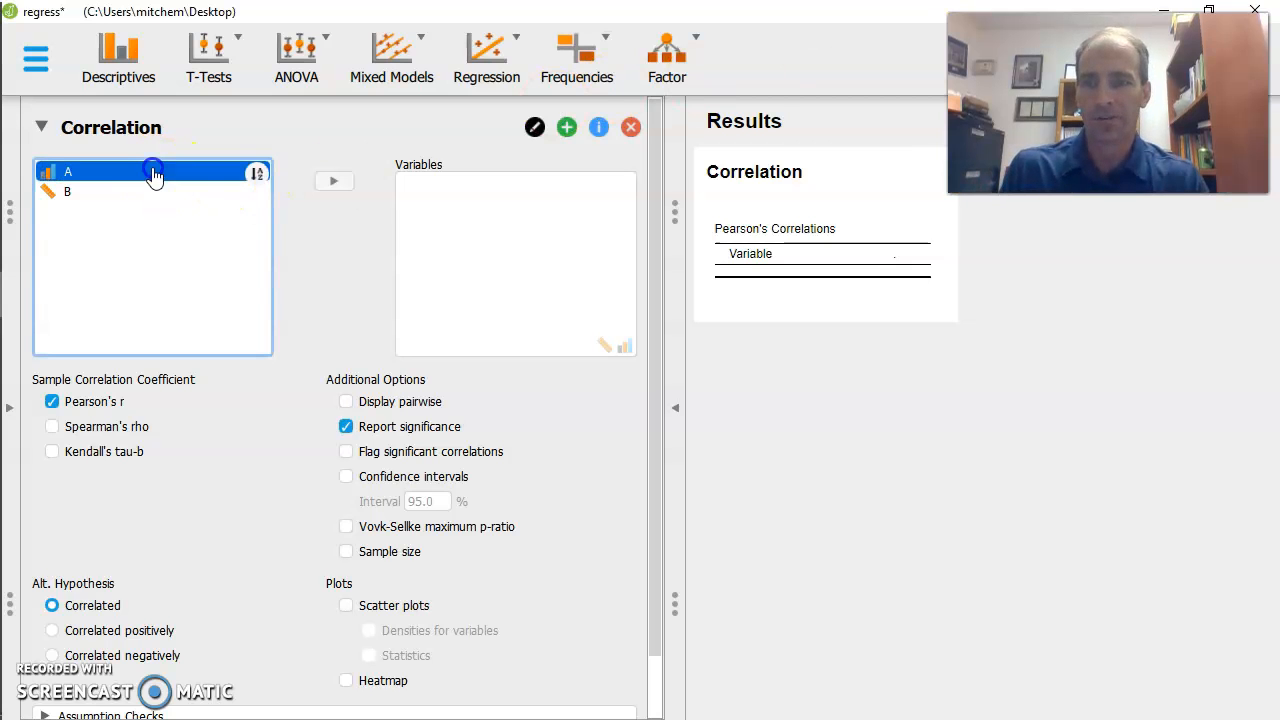
{"action": "left_click", "coordinate": [327, 183]}
{"action": "left_click", "coordinate": [333, 186]}
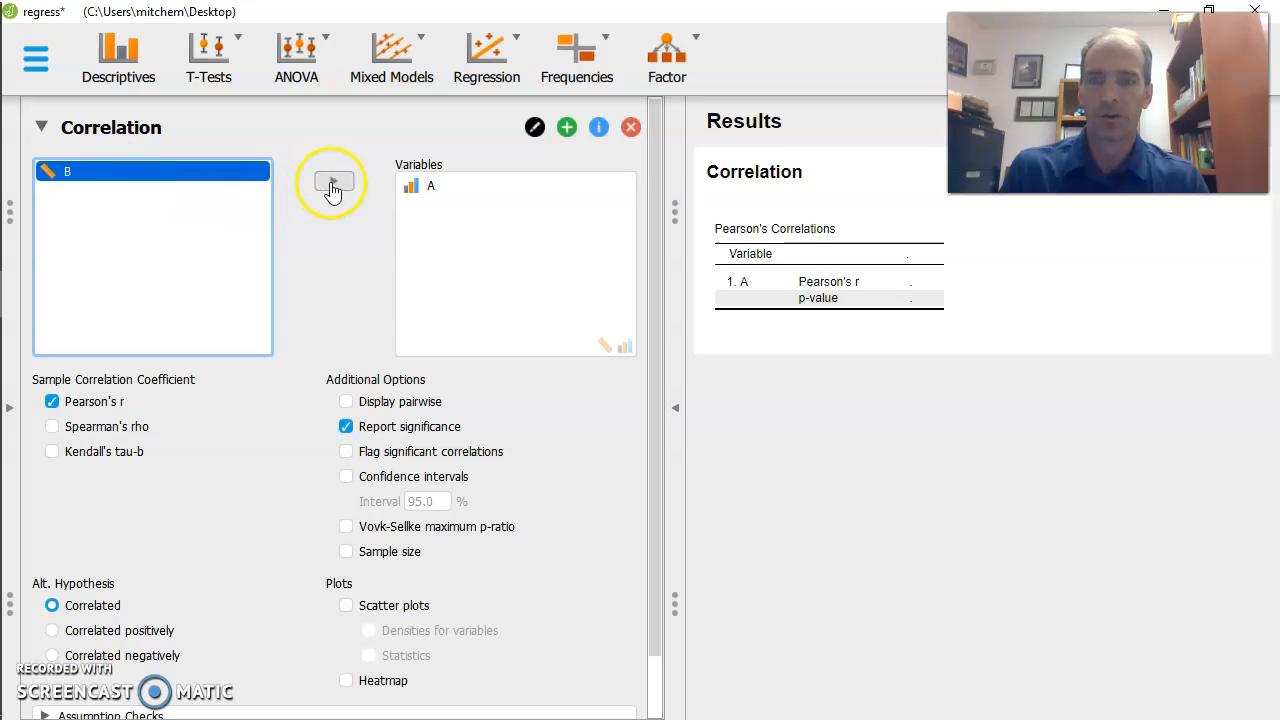
Step: Remove A and B from the correlation's variables
{"action": "left_click", "coordinate": [411, 190]}
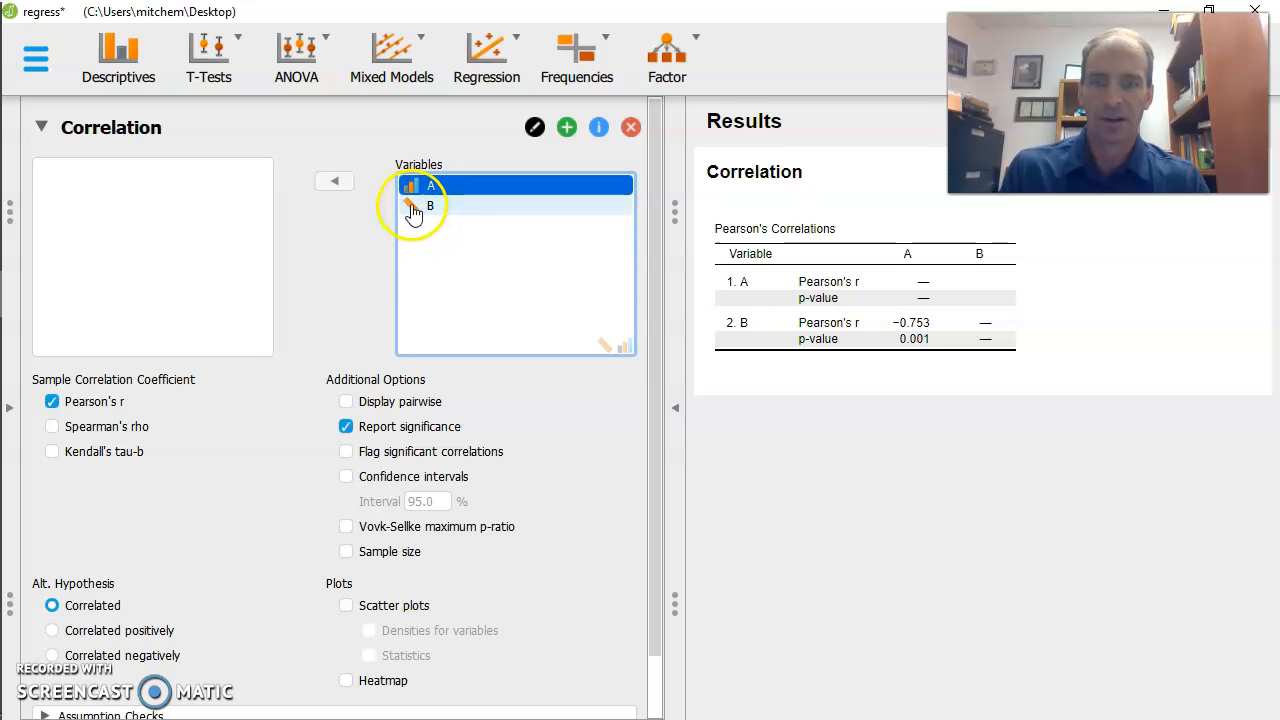
{"action": "left_click", "coordinate": [340, 188]}
{"action": "left_click", "coordinate": [345, 190]}
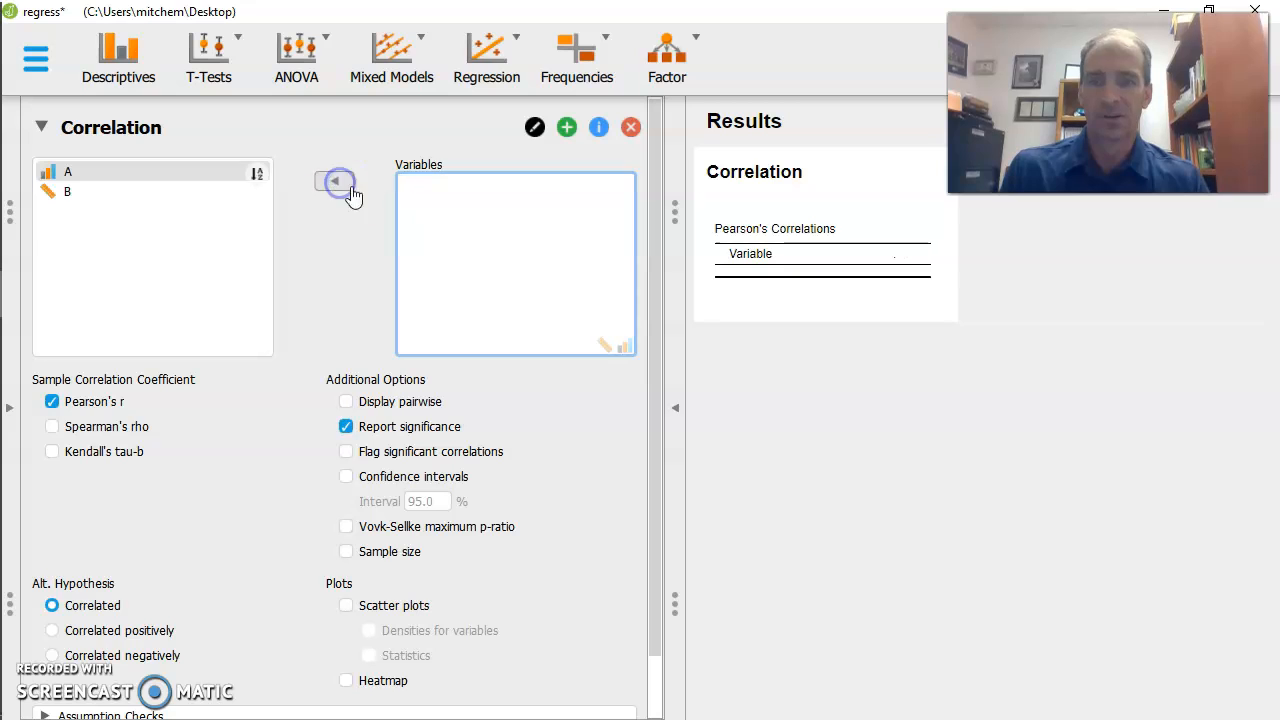
{"action": "left_click", "coordinate": [52, 209]}
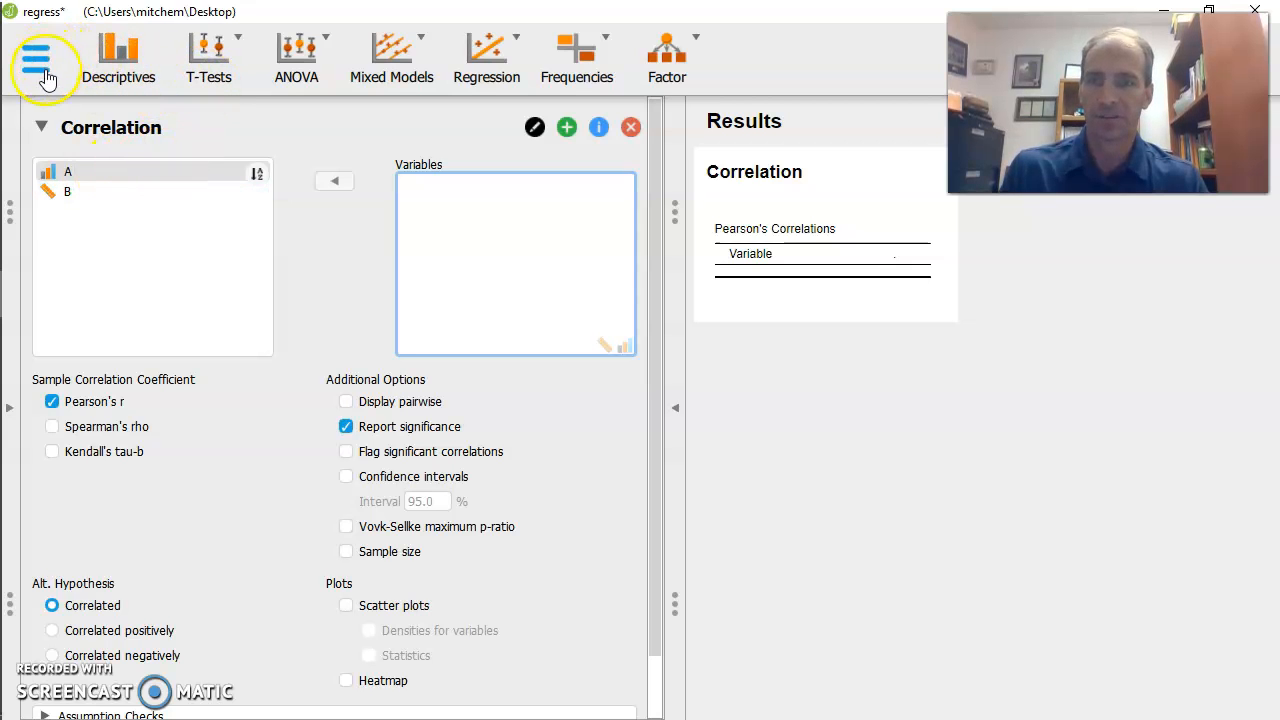
Step: Show the data table and change the measurement type of column A to Scale
{"action": "left_click", "coordinate": [9, 405]}
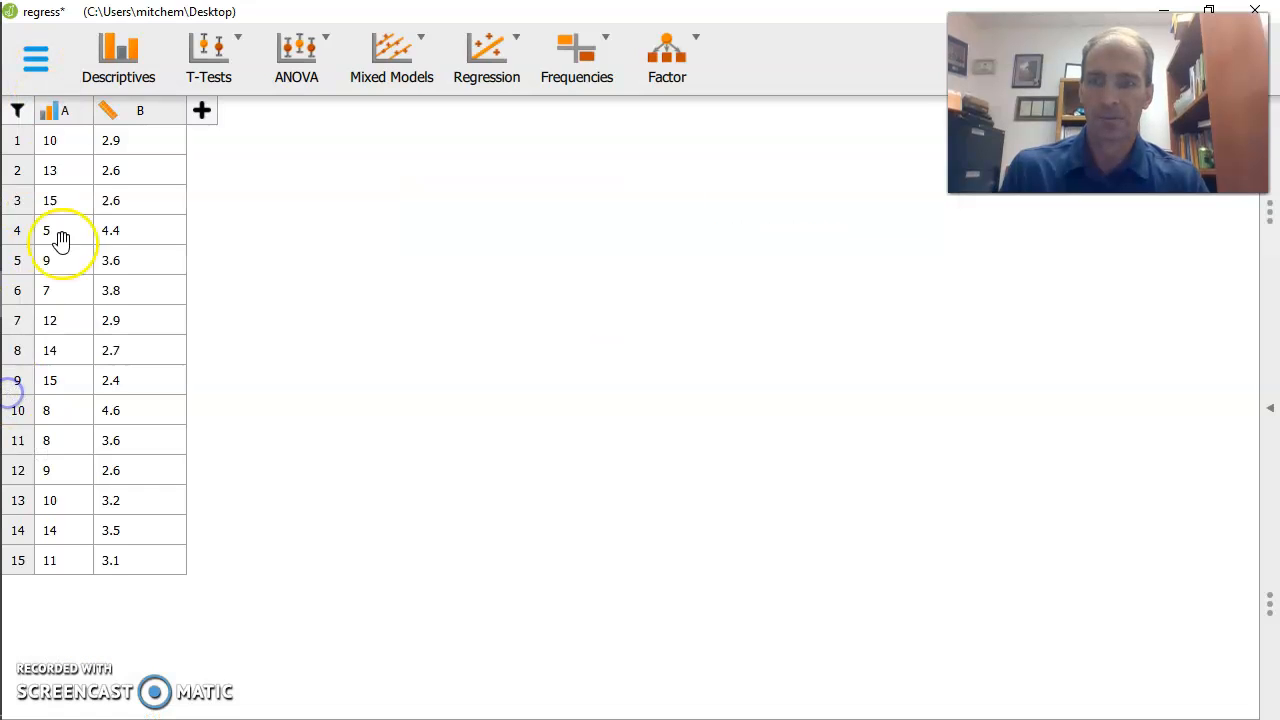
{"action": "left_click", "coordinate": [58, 114]}
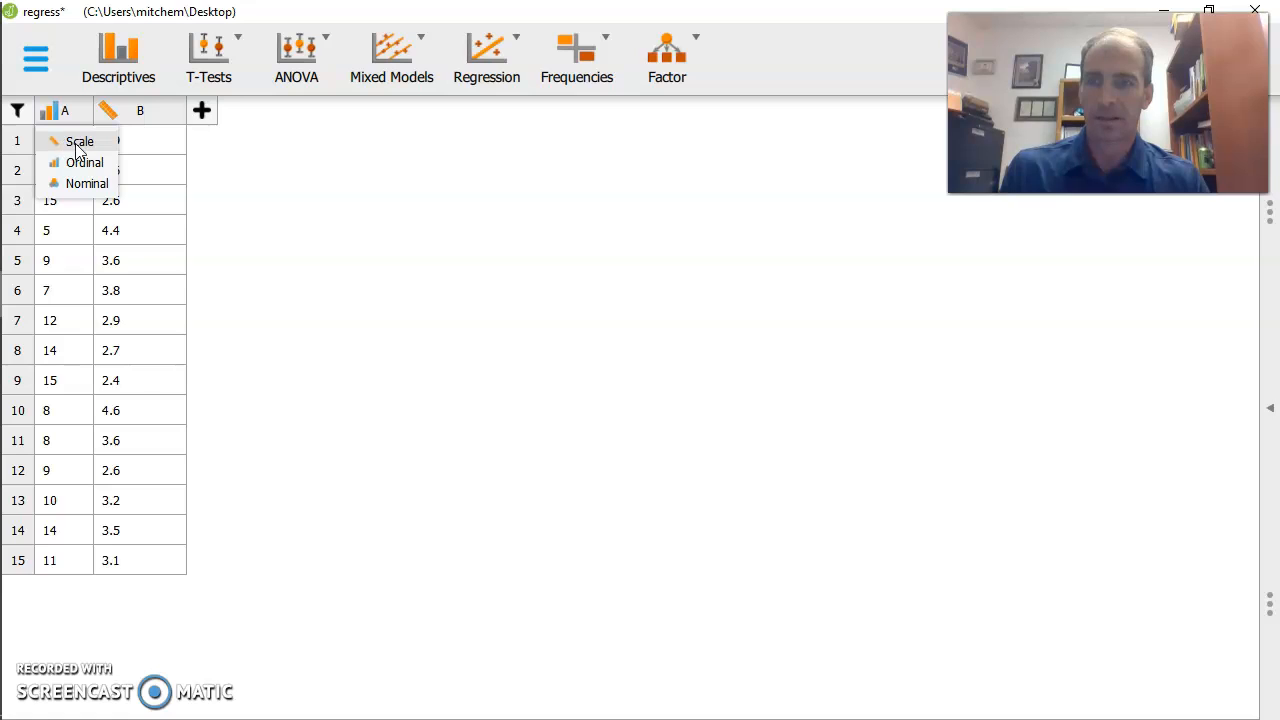
{"action": "left_click", "coordinate": [78, 142]}
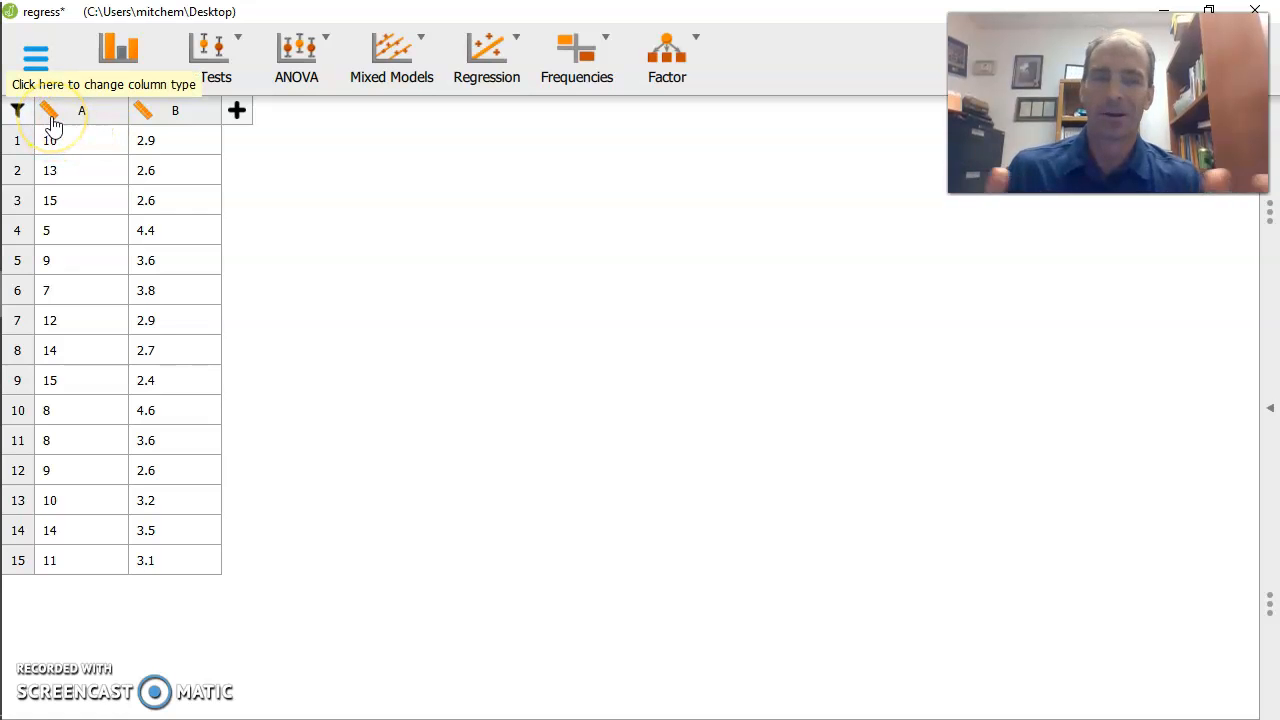
Step: Add a new classical Correlation analysis, remove the earlier one from the results and expand the remaining analysis's settings
{"action": "left_click", "coordinate": [508, 68]}
{"action": "left_click", "coordinate": [485, 153]}
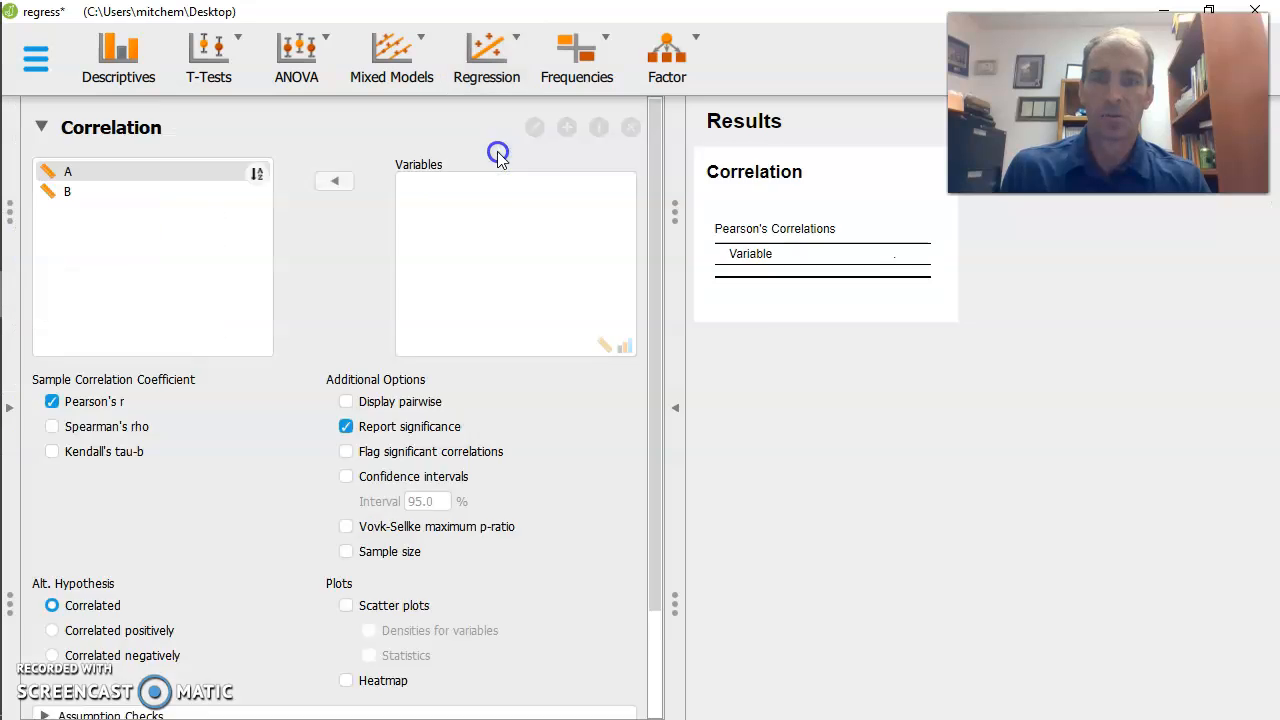
{"action": "left_click", "coordinate": [814, 174]}
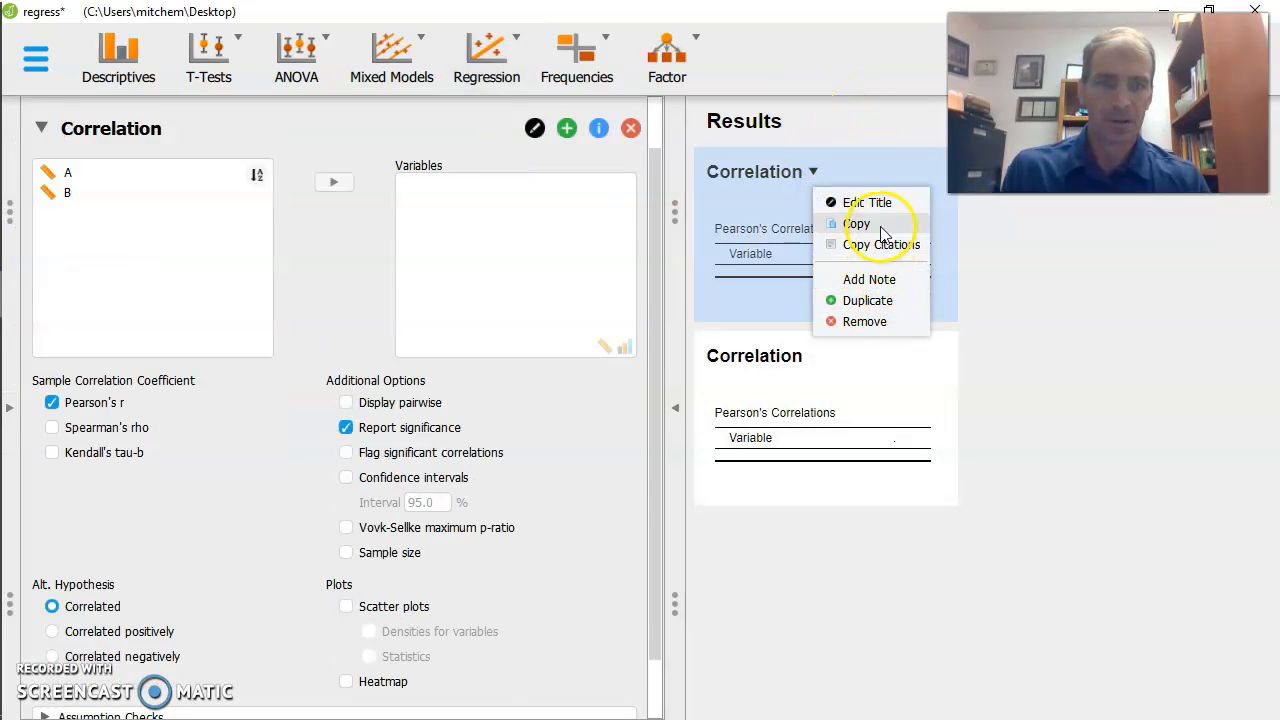
{"action": "left_click", "coordinate": [880, 320]}
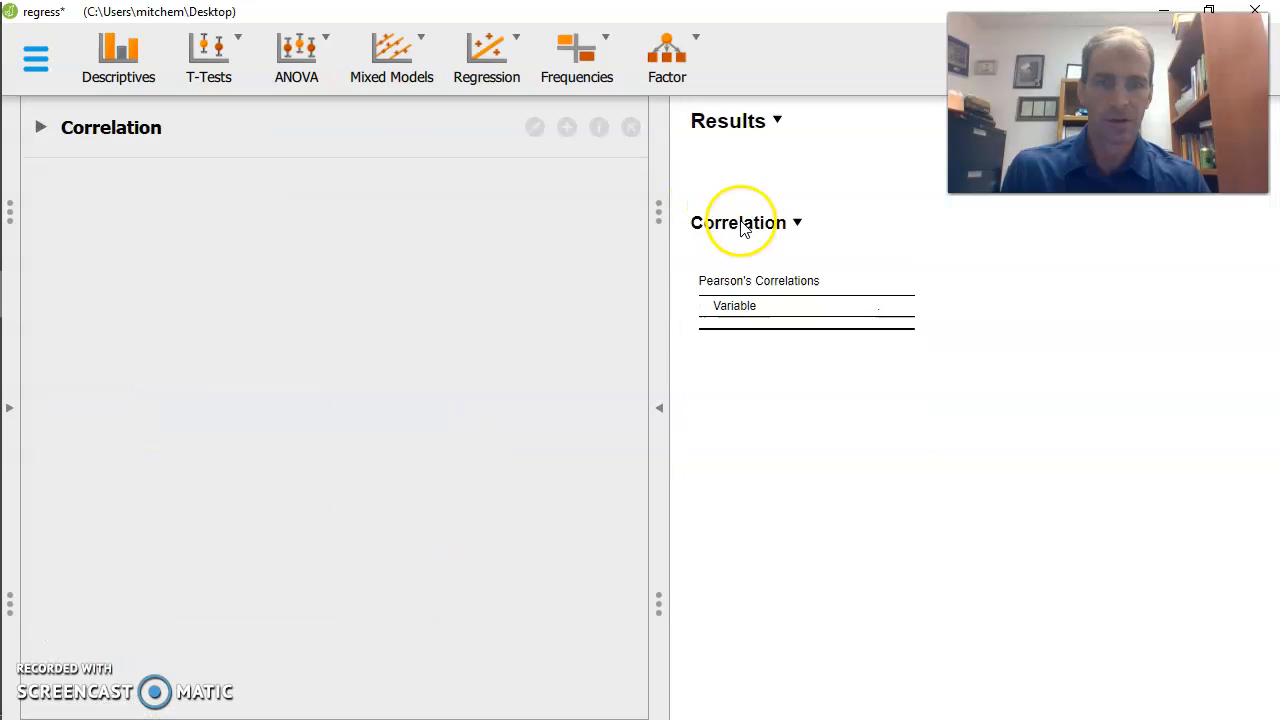
{"action": "left_click", "coordinate": [116, 133]}
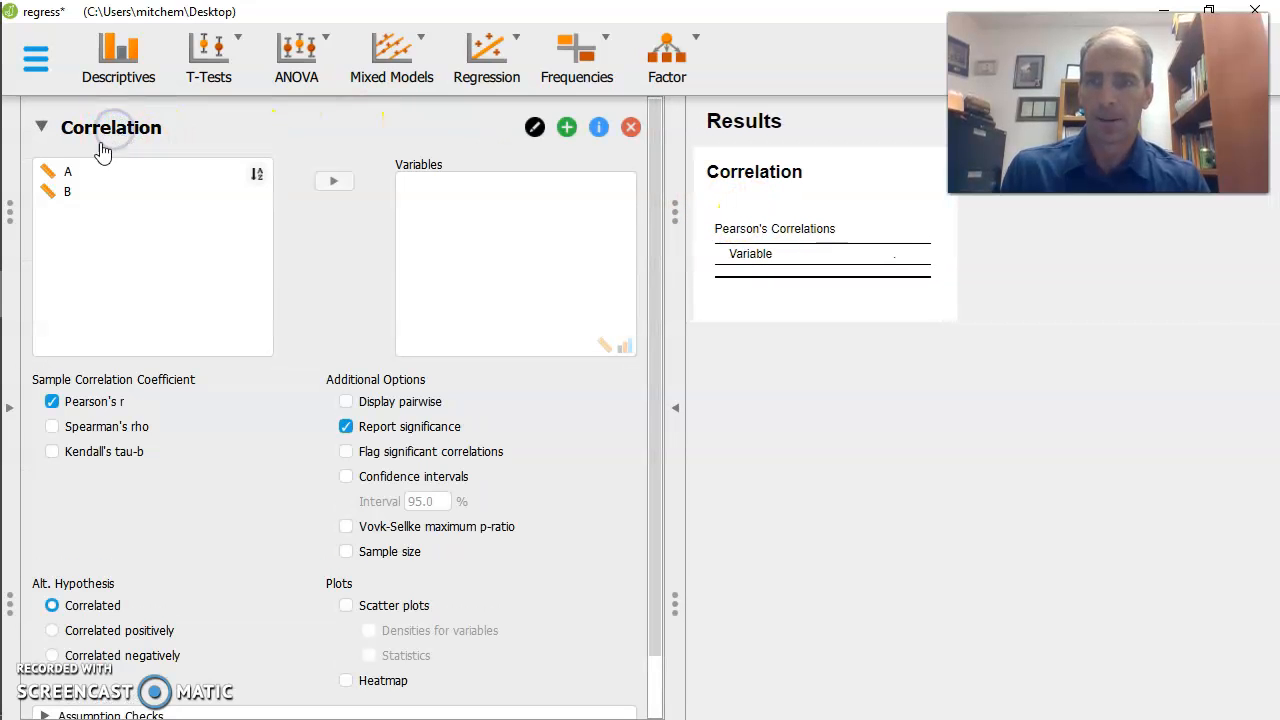
Step: Assign A and B as the correlation's variables and flag significant correlations
{"action": "left_click", "coordinate": [63, 172]}
{"action": "left_click", "coordinate": [329, 185]}
{"action": "left_click", "coordinate": [114, 180]}
{"action": "left_click", "coordinate": [331, 192]}
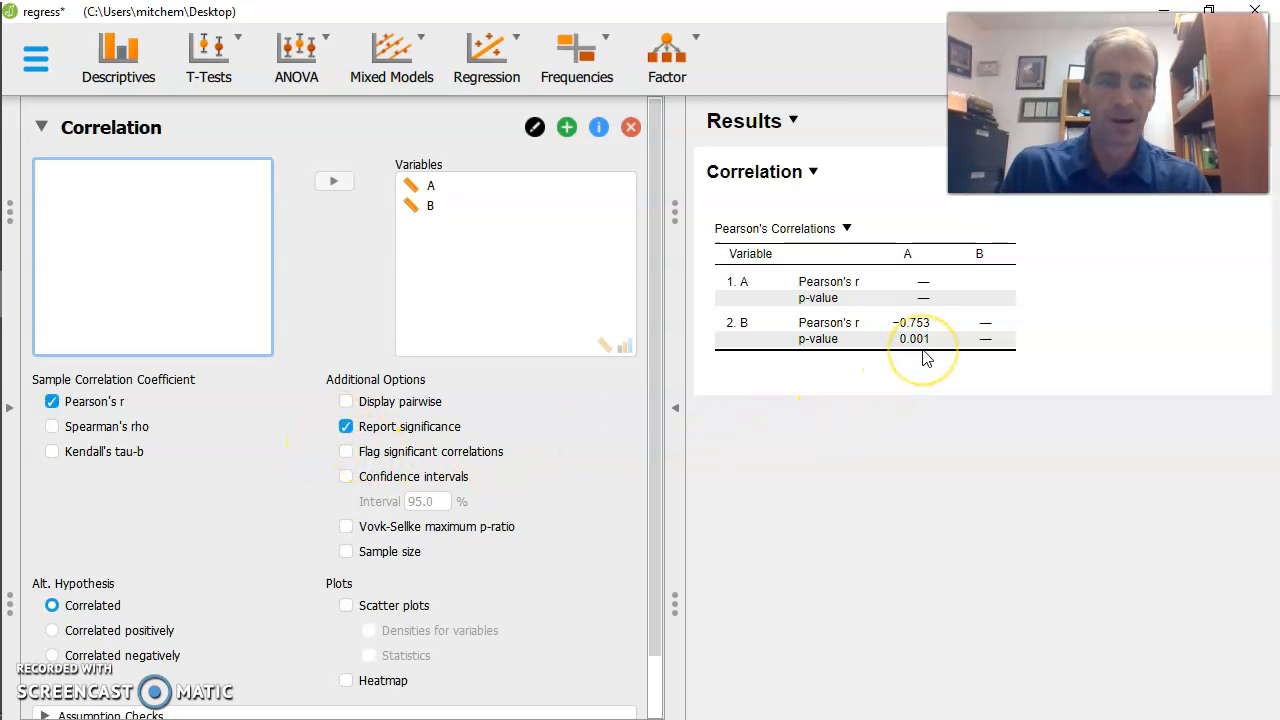
{"action": "left_click", "coordinate": [346, 451]}
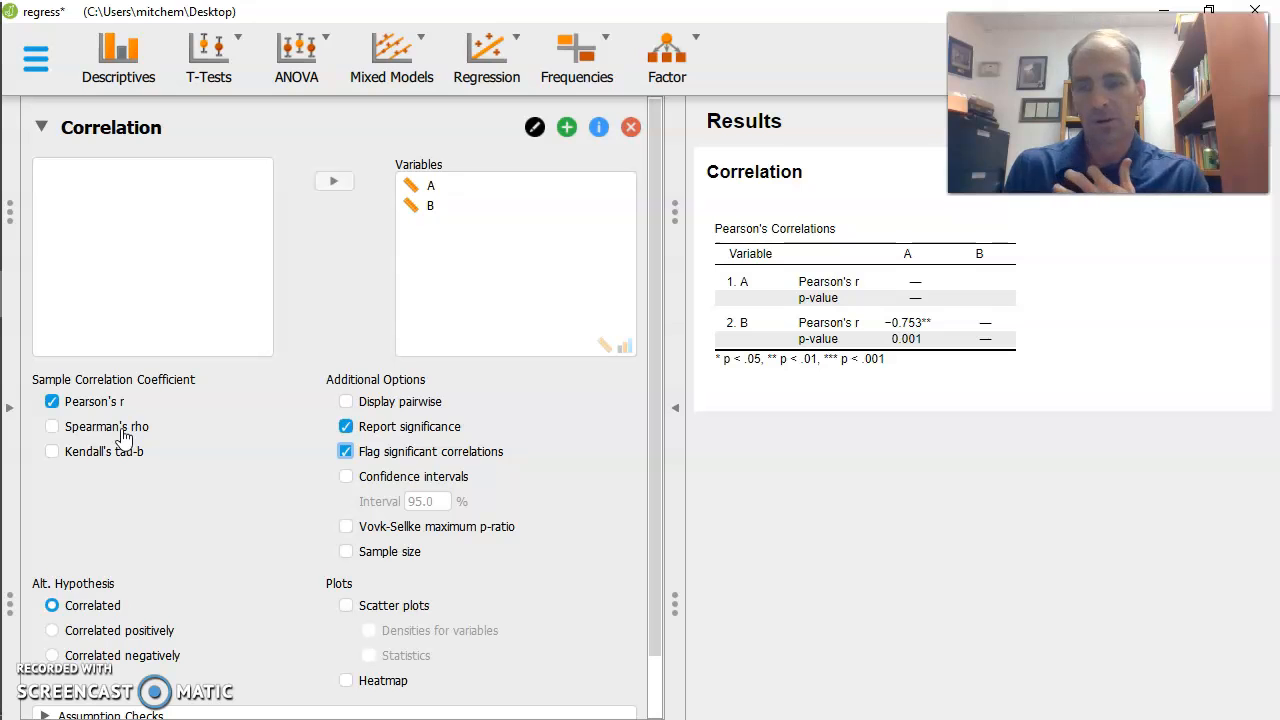
Step: Add scatter plots to the correlation analysis and collapse the correlation plot in the results
{"action": "left_click", "coordinate": [347, 607]}
{"action": "left_click_drag", "start_coordinate": [1268, 408], "coordinate": [1272, 472]}
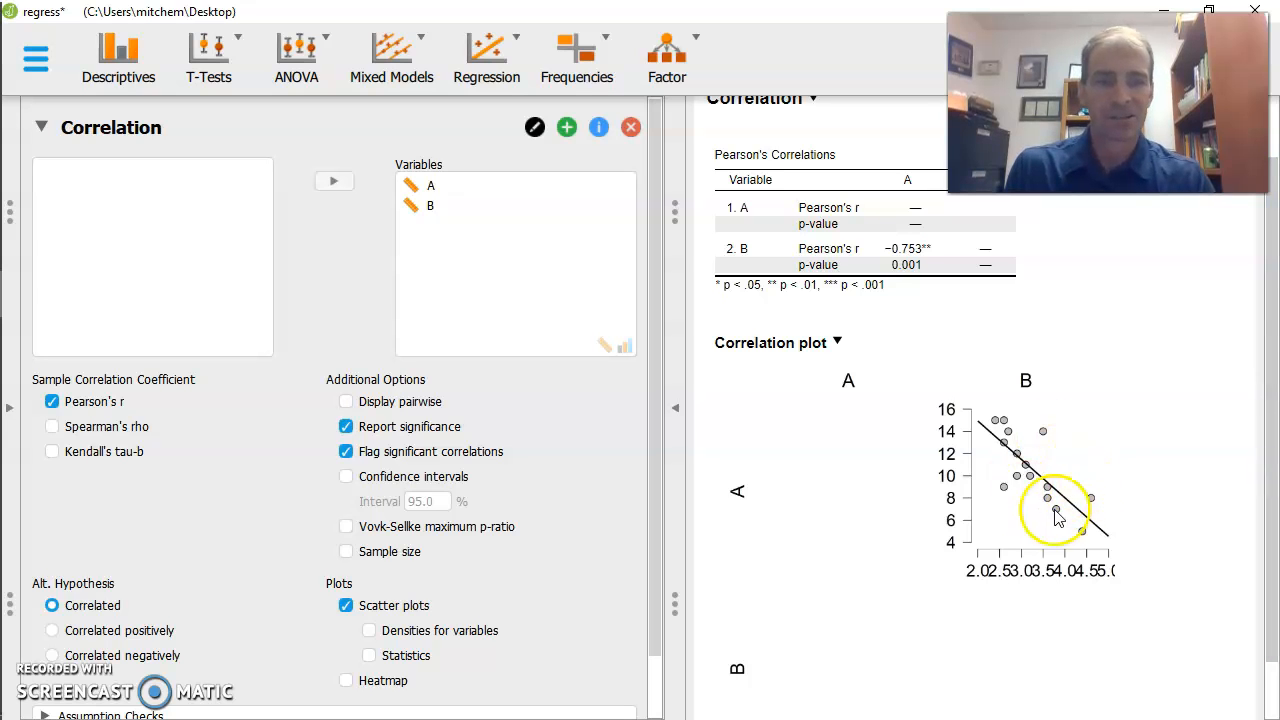
{"action": "left_click_drag", "start_coordinate": [654, 414], "coordinate": [670, 232]}
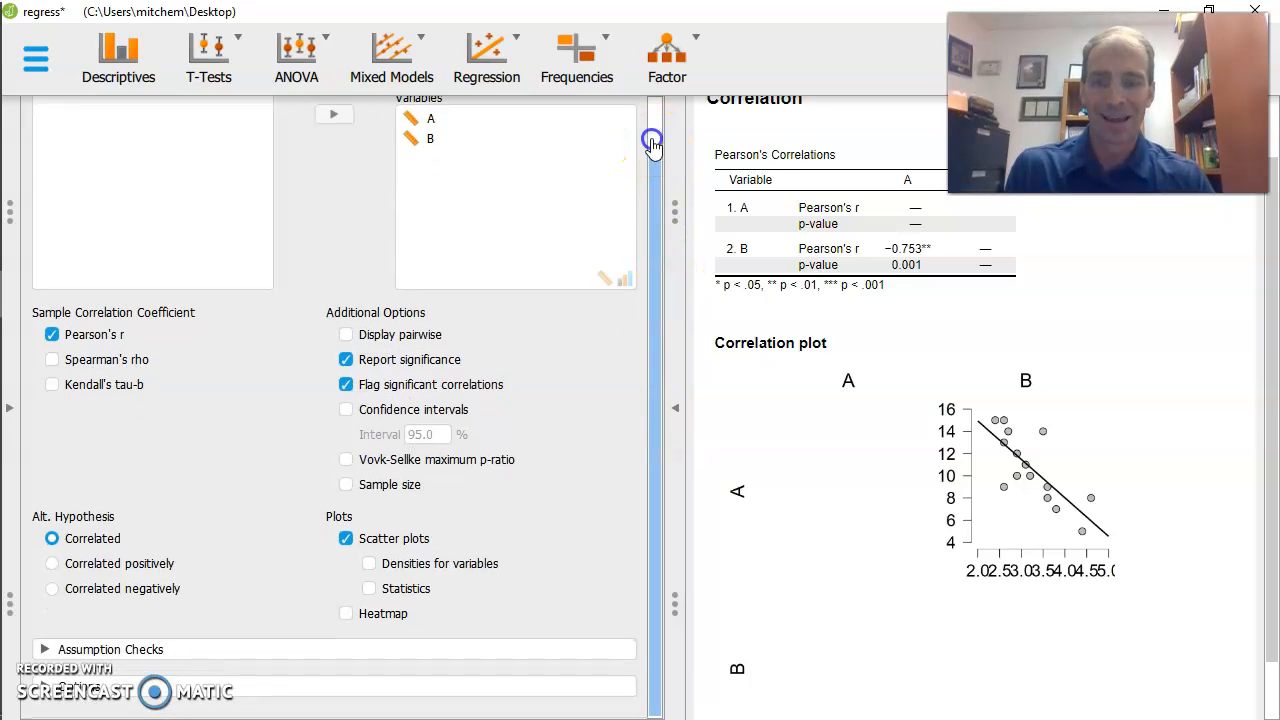
{"action": "left_click", "coordinate": [652, 145]}
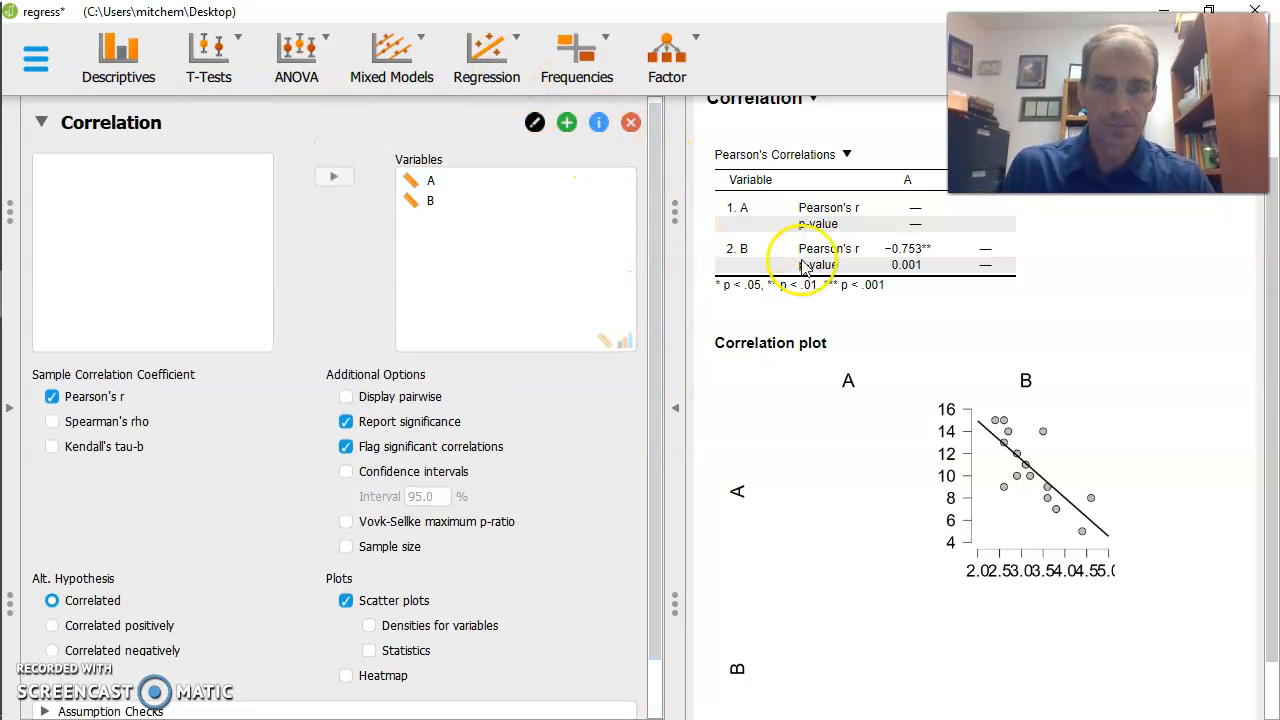
{"action": "left_click", "coordinate": [838, 343]}
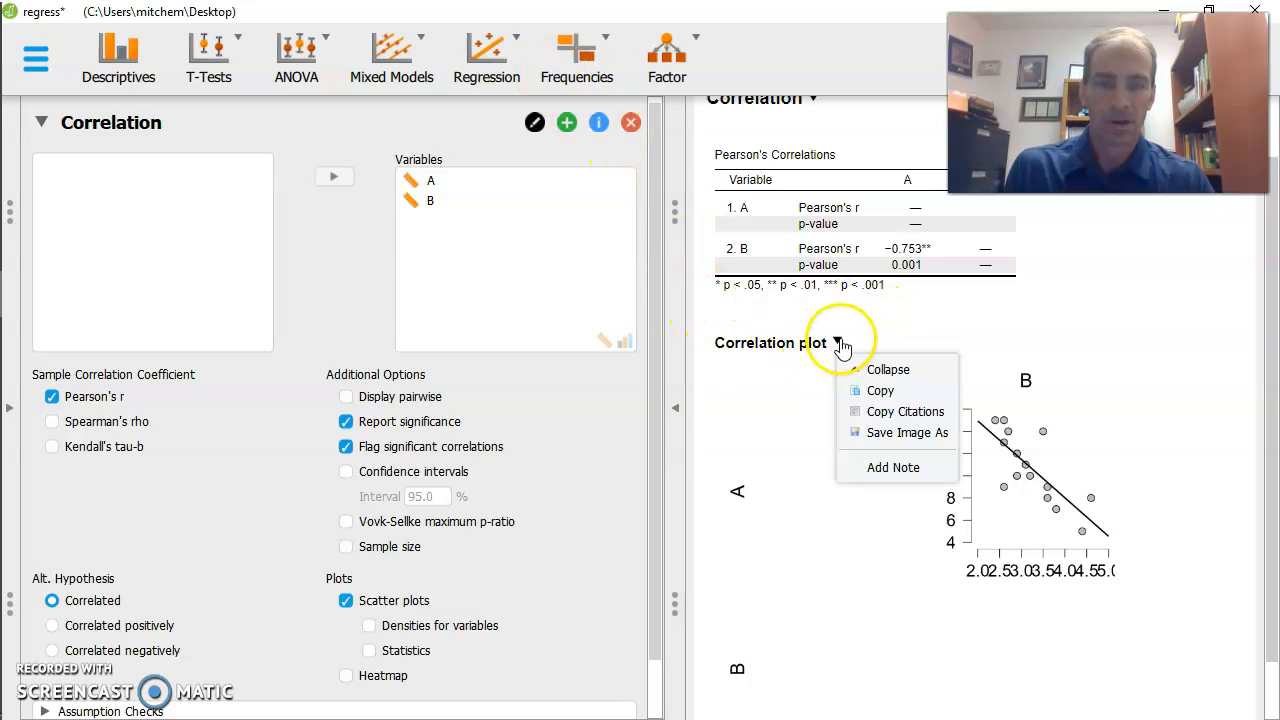
{"action": "left_click", "coordinate": [862, 370]}
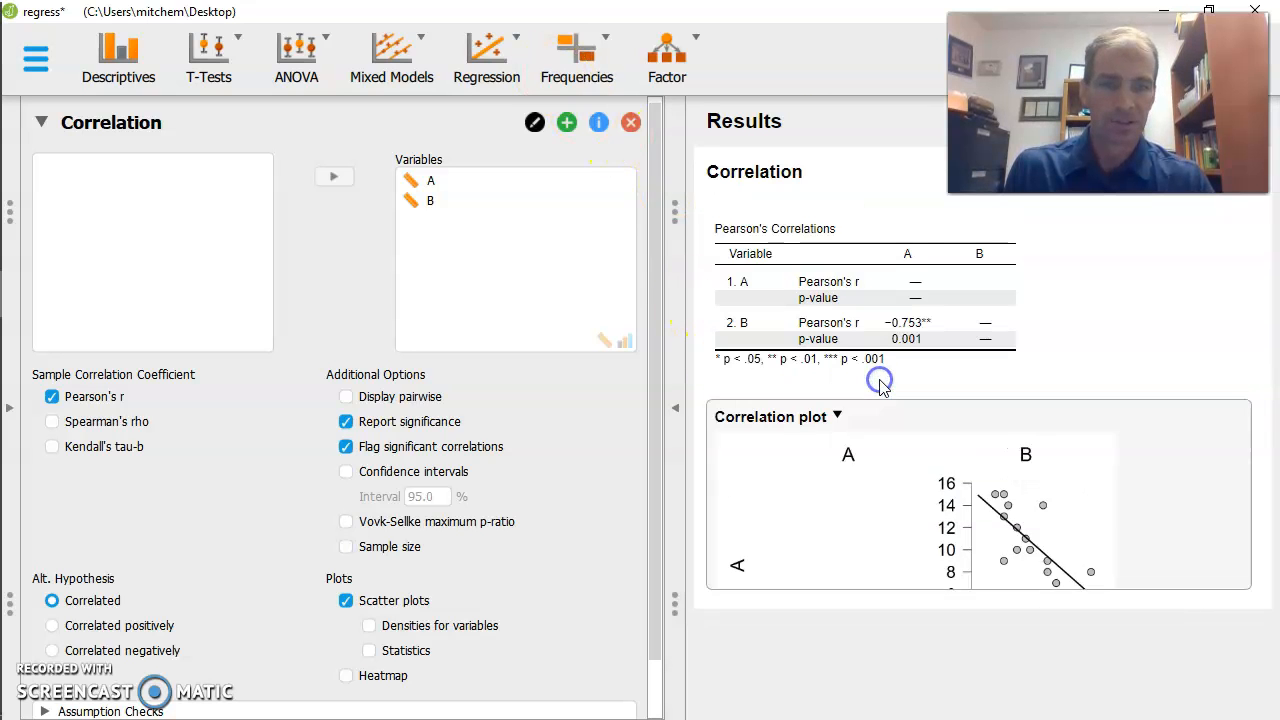
Step: Create a classical Linear Regression analysis with B as the dependent variable
{"action": "left_click", "coordinate": [489, 58]}
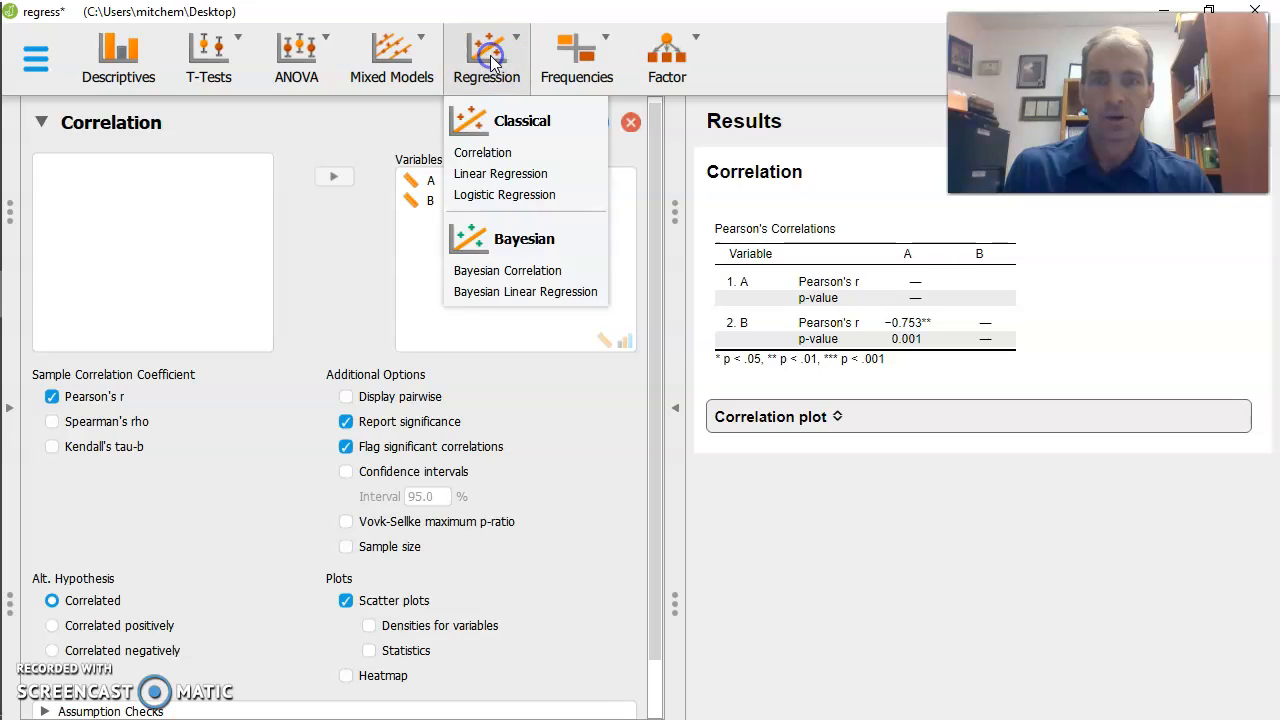
{"action": "left_click", "coordinate": [500, 173]}
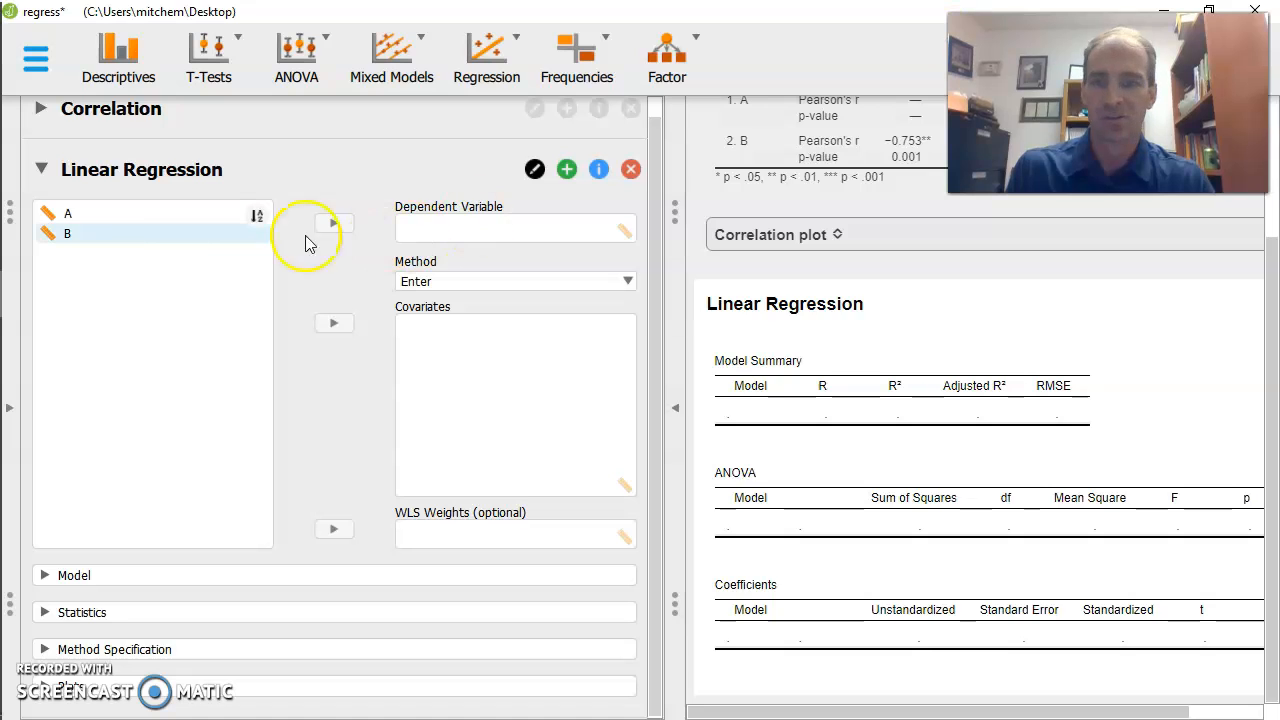
{"action": "left_click", "coordinate": [82, 233]}
{"action": "left_click", "coordinate": [334, 223]}
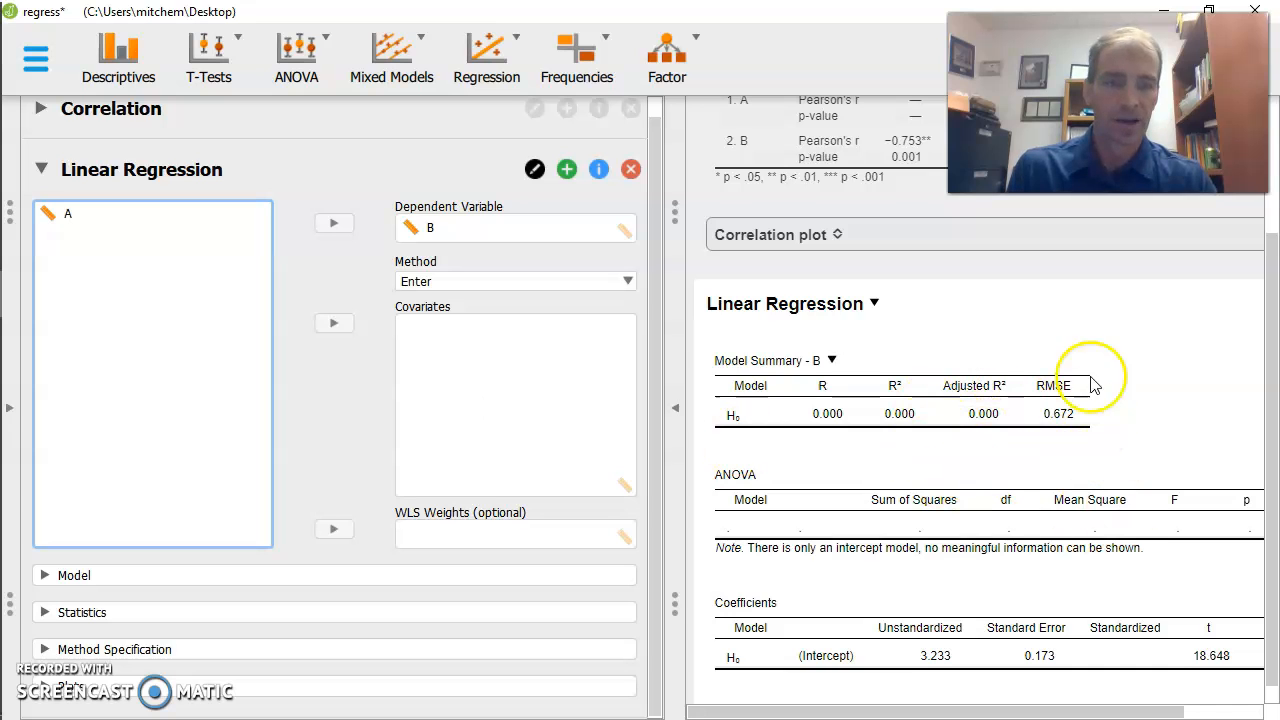
Step: Keep the regression method at Enter and add A as the covariate
{"action": "mouse_move", "coordinate": [1100, 713]}
{"action": "left_mouse_down"}
{"action": "mouse_move", "coordinate": [1188, 714]}
{"action": "mouse_move", "coordinate": [1098, 713]}
{"action": "left_mouse_up"}
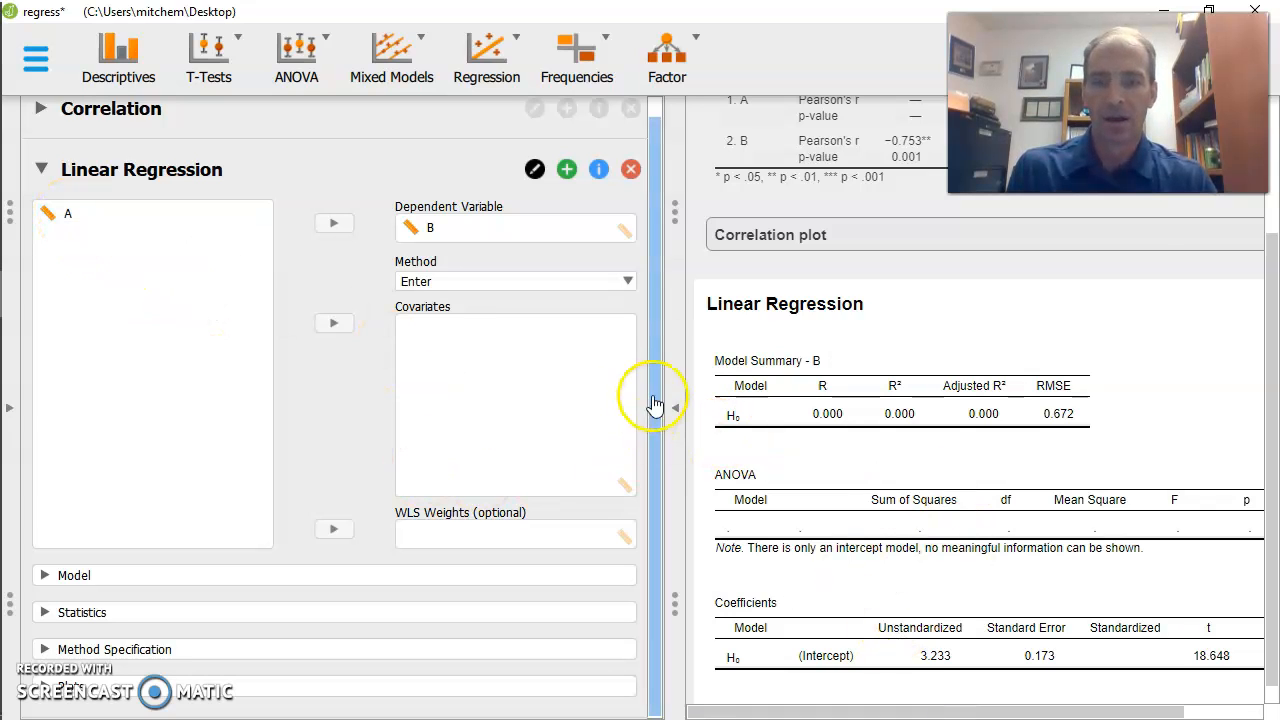
{"action": "left_click_drag", "start_coordinate": [652, 395], "coordinate": [651, 387]}
{"action": "left_click", "coordinate": [518, 293]}
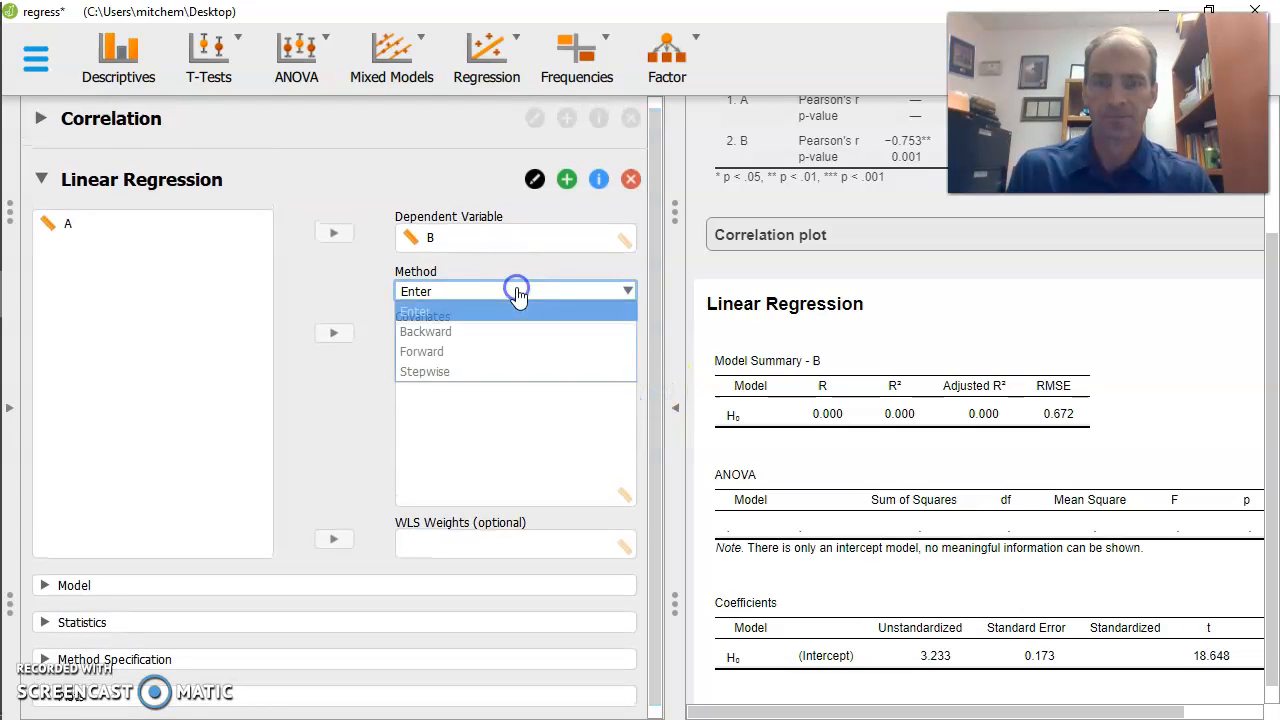
{"action": "left_click", "coordinate": [446, 314]}
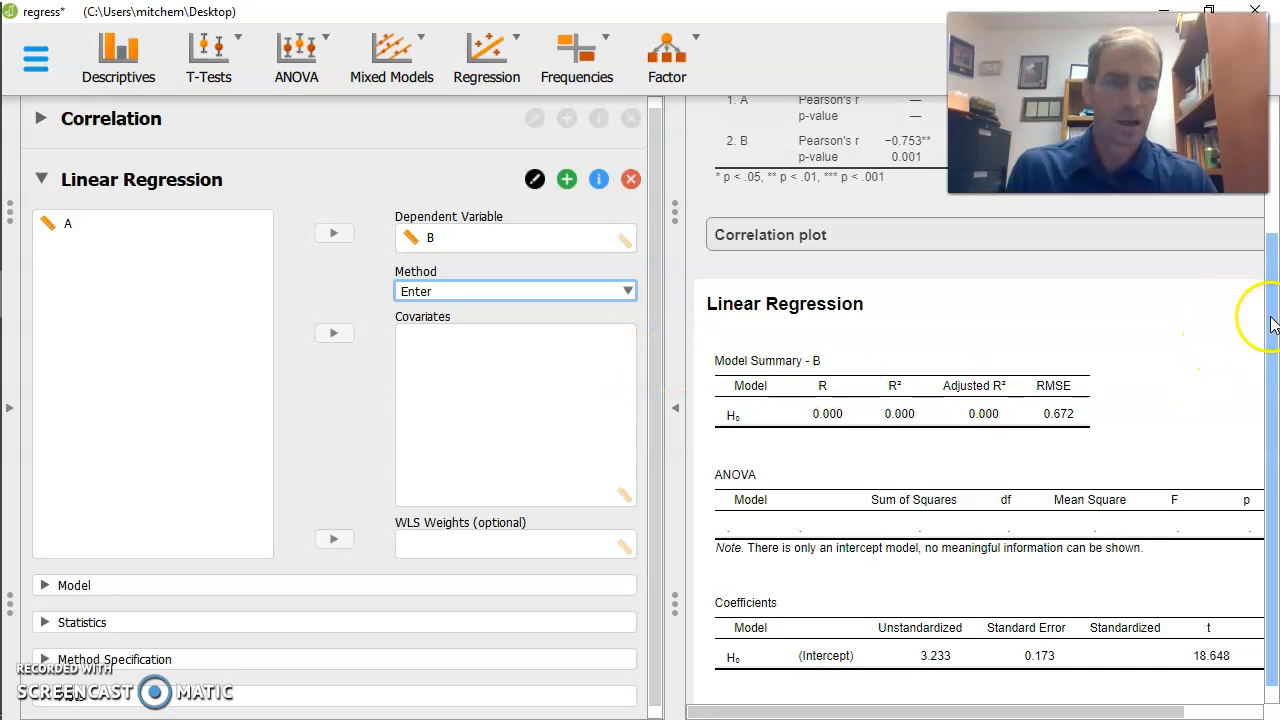
{"action": "left_click_drag", "start_coordinate": [1275, 330], "coordinate": [1272, 357]}
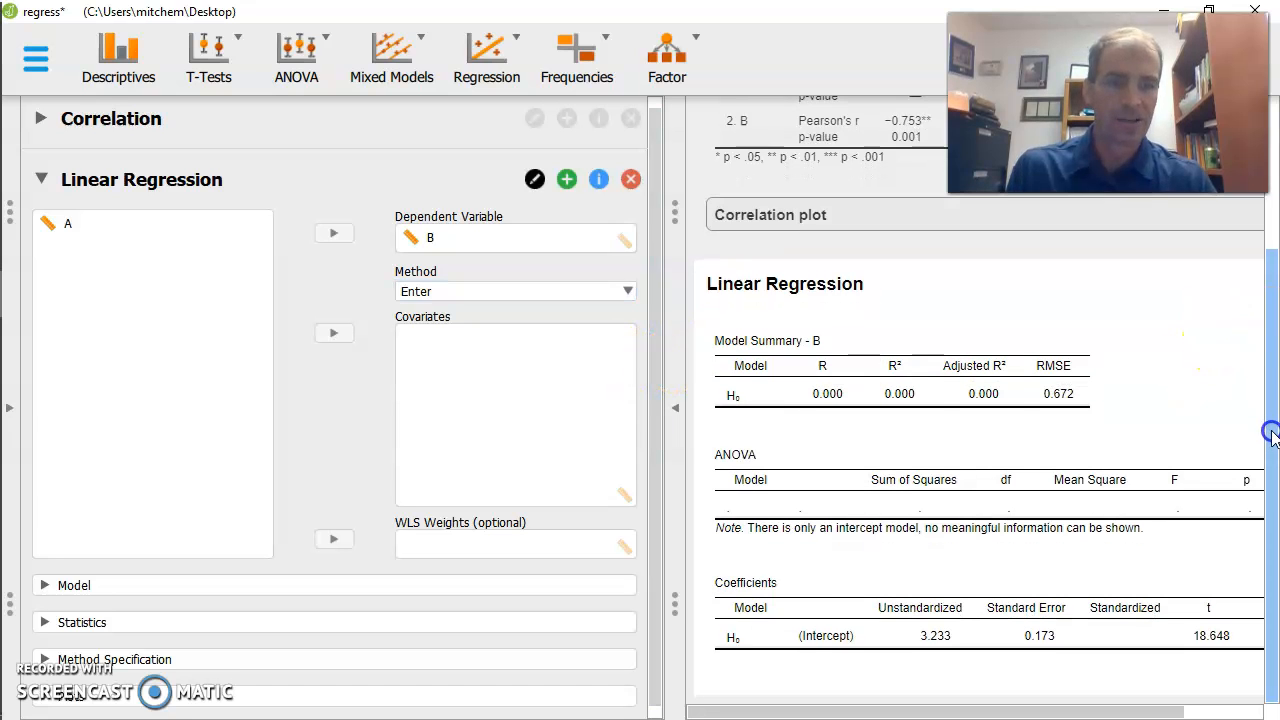
{"action": "left_click", "coordinate": [75, 230]}
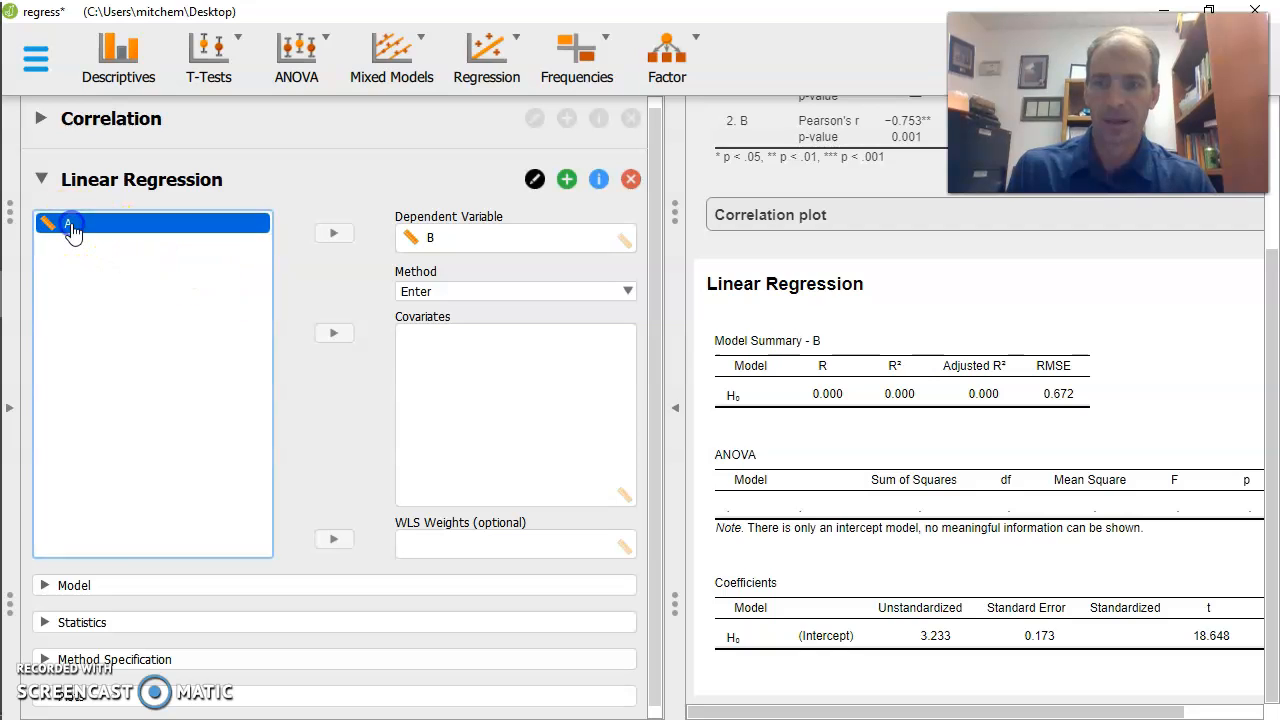
{"action": "left_click", "coordinate": [347, 344]}
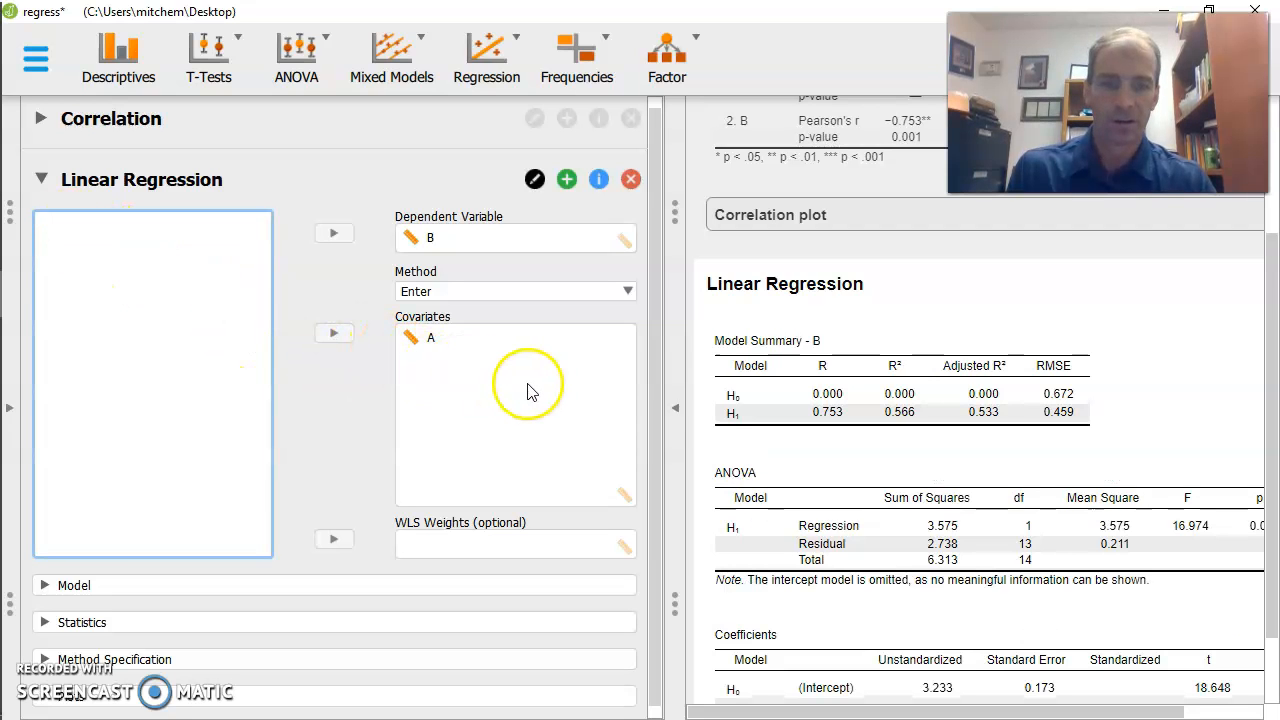
Step: Hide the analysis settings to widen the results and examine the linear regression's summary, ANOVA and coefficients tables
{"action": "left_click_drag", "start_coordinate": [1271, 386], "coordinate": [1276, 502]}
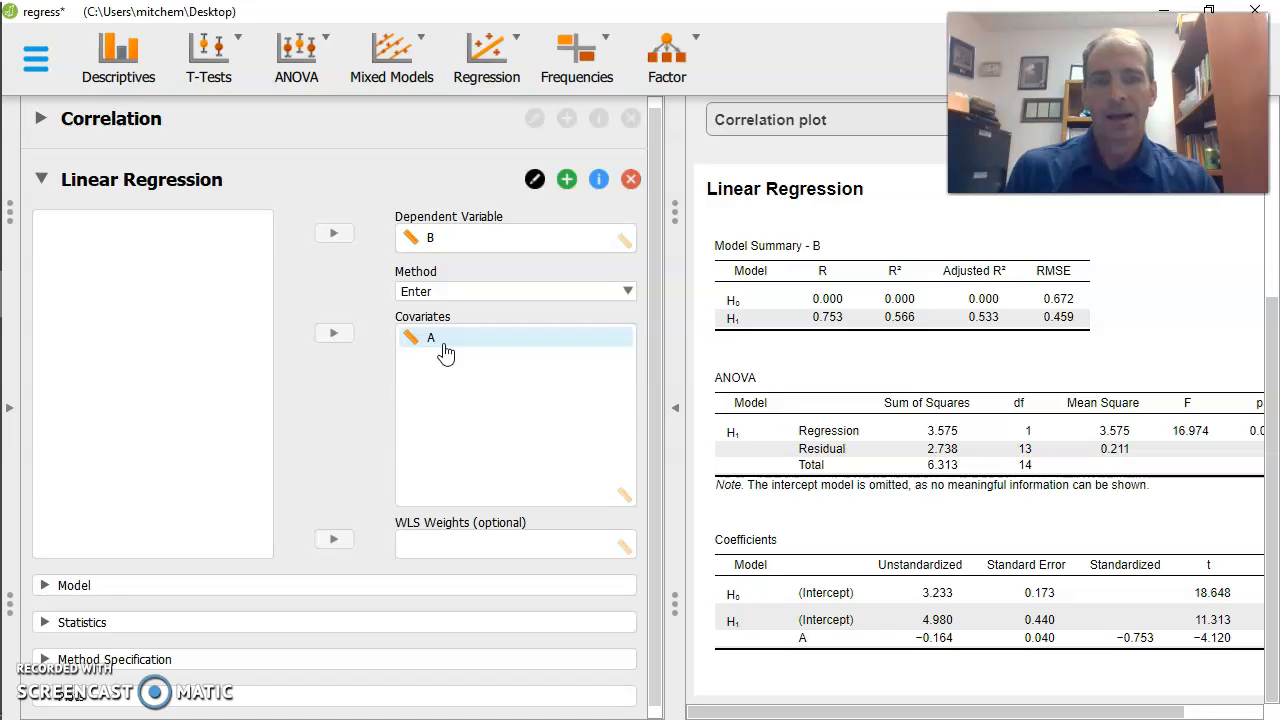
{"action": "left_click_drag", "start_coordinate": [1000, 713], "coordinate": [1025, 715]}
{"action": "left_click_drag", "start_coordinate": [676, 411], "coordinate": [615, 415]}
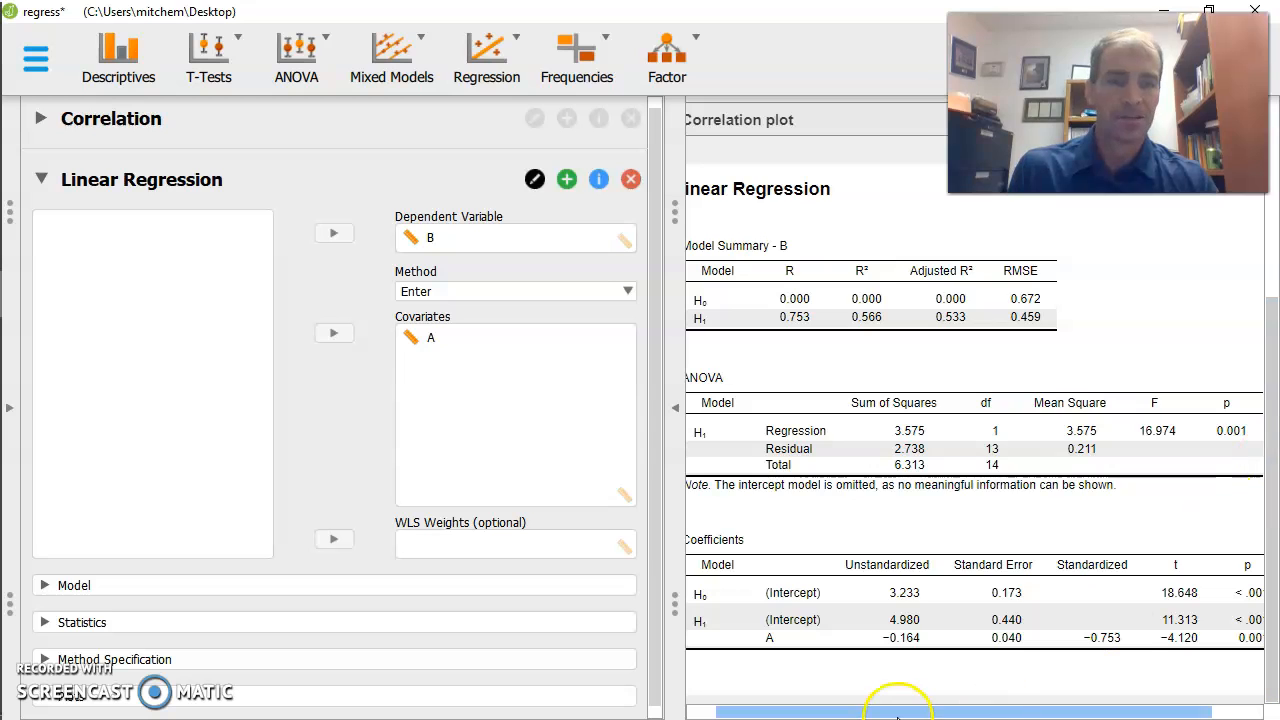
{"action": "left_click_drag", "start_coordinate": [897, 717], "coordinate": [700, 706]}
{"action": "left_click", "coordinate": [672, 410]}
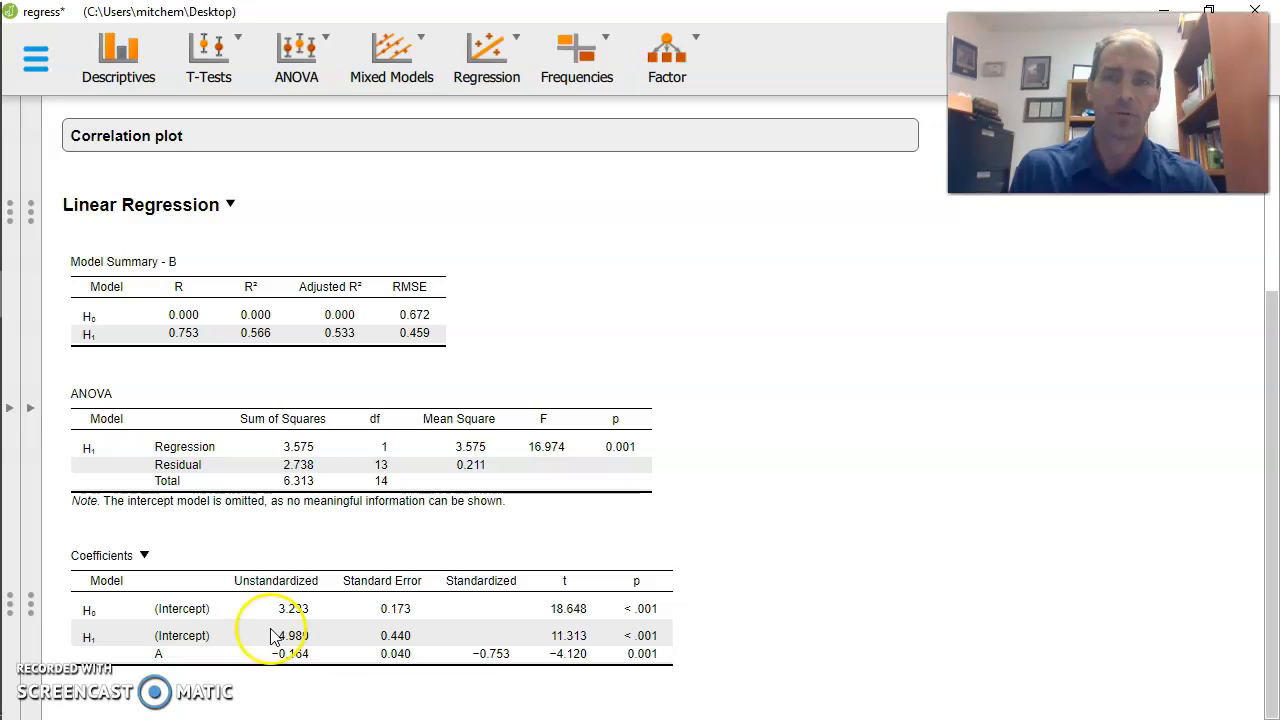
Step: Switch to Excel and compare the A v B chart's trendline equation with the regression coefficients
{"action": "mouse_move", "coordinate": [6, 337]}
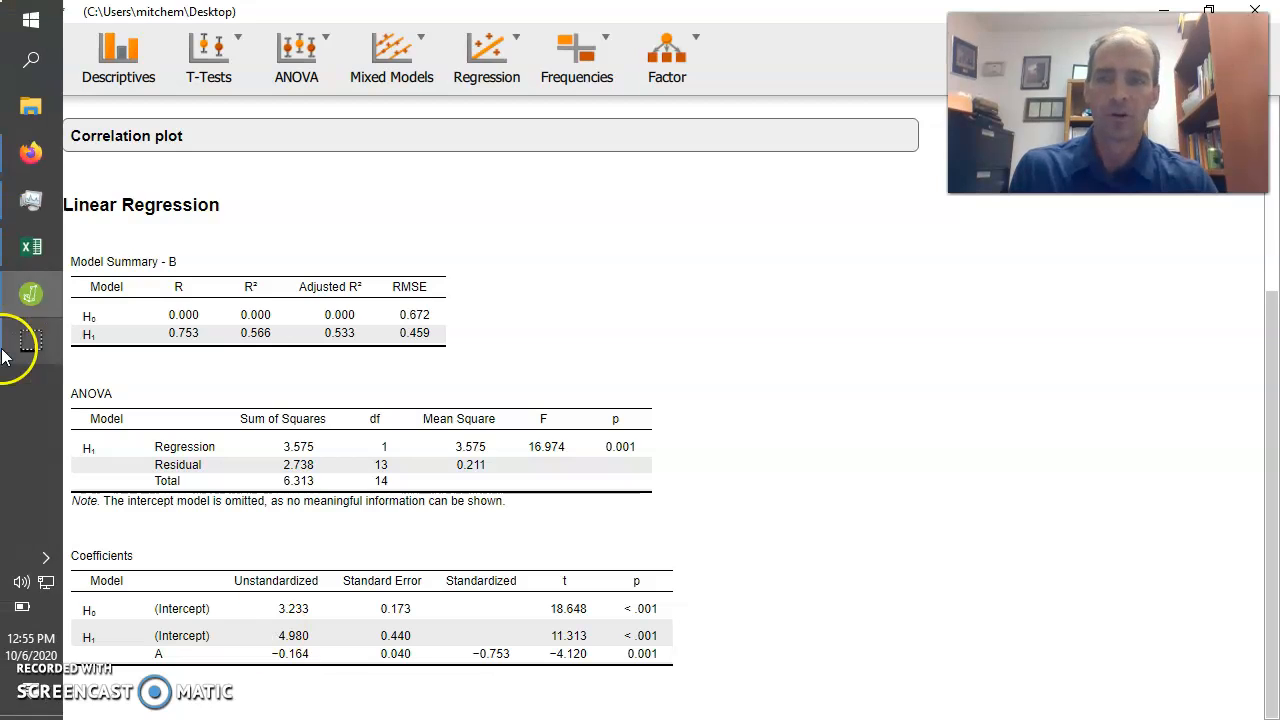
{"action": "left_click", "coordinate": [30, 257]}
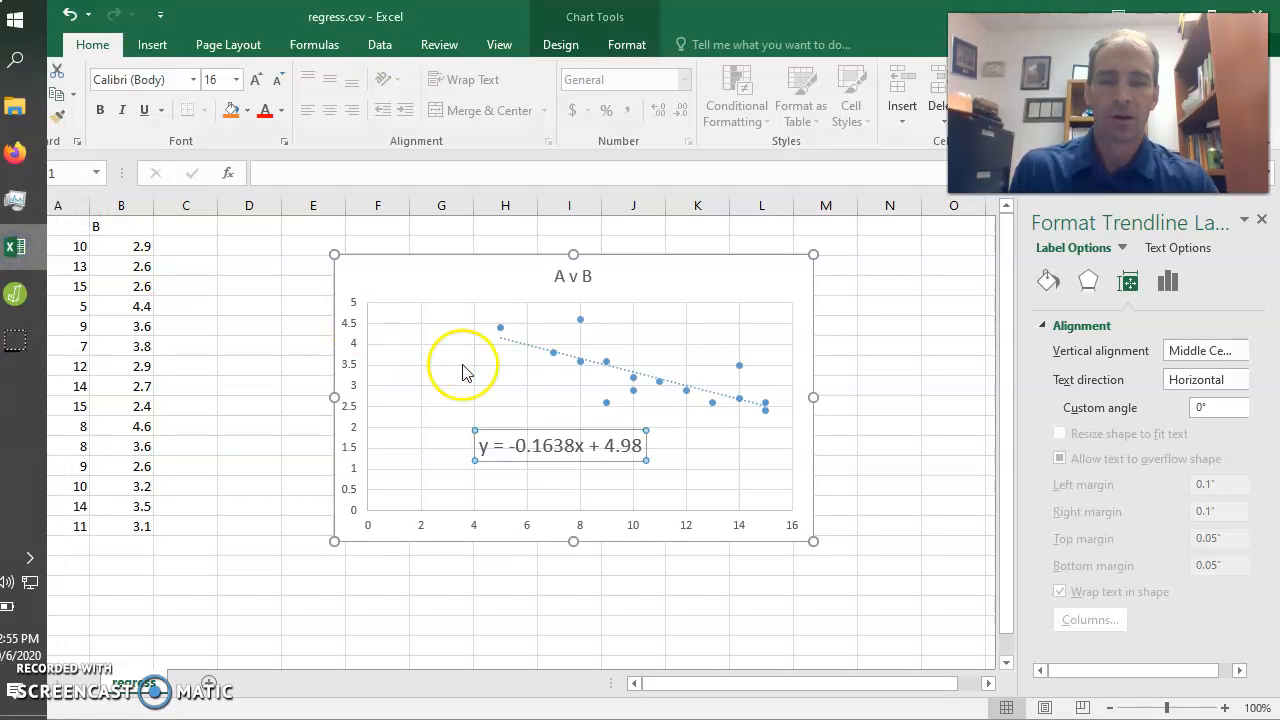
{"action": "left_click_drag", "start_coordinate": [545, 528], "coordinate": [550, 446]}
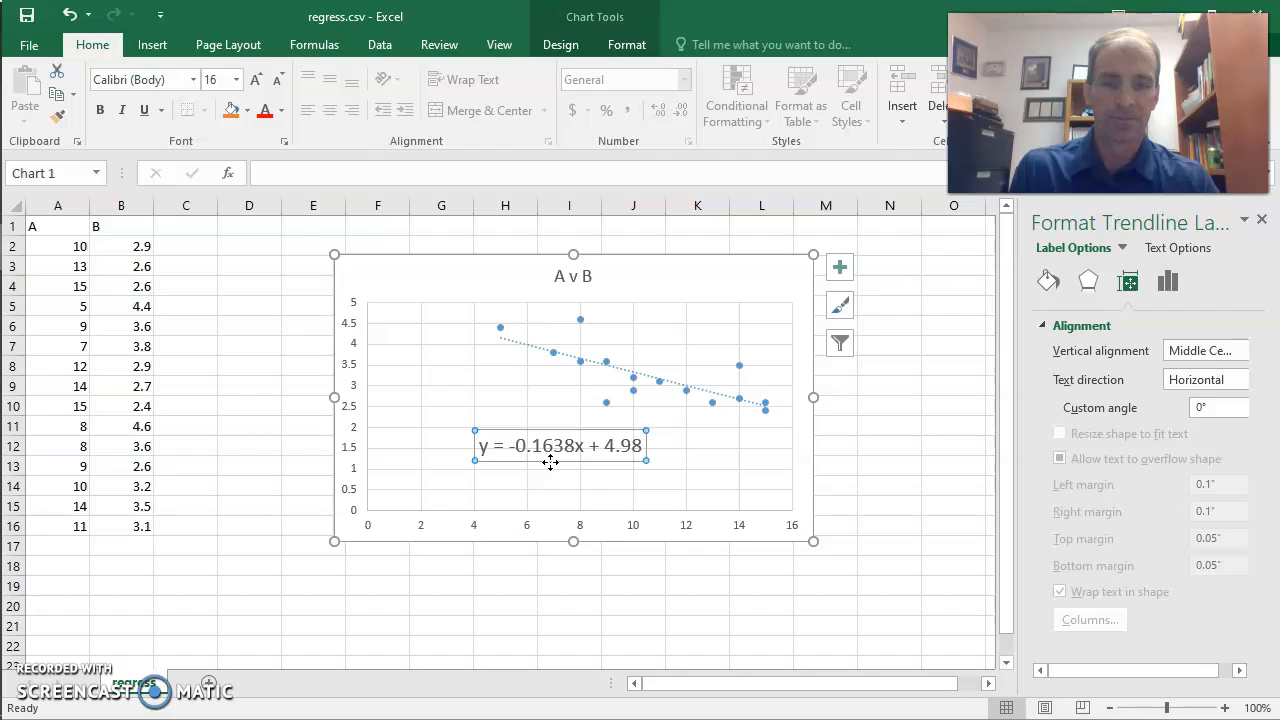
{"action": "left_click", "coordinate": [541, 463]}
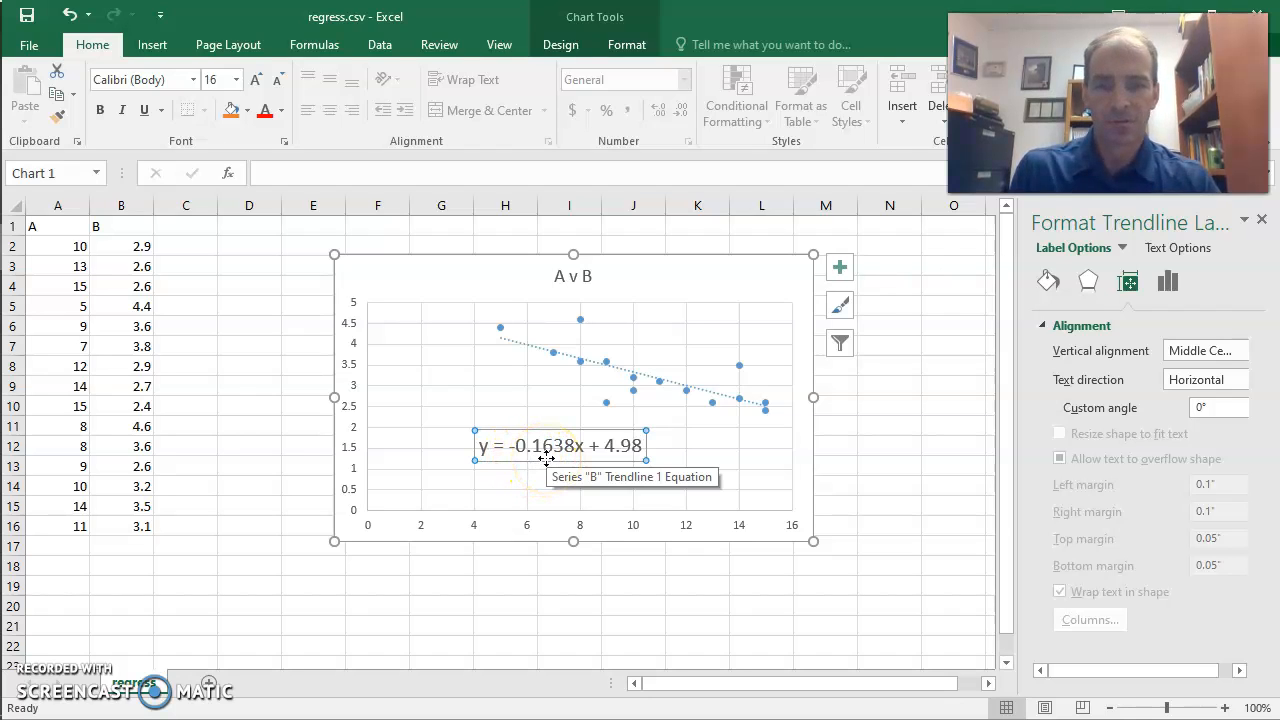
{"action": "left_click", "coordinate": [618, 458]}
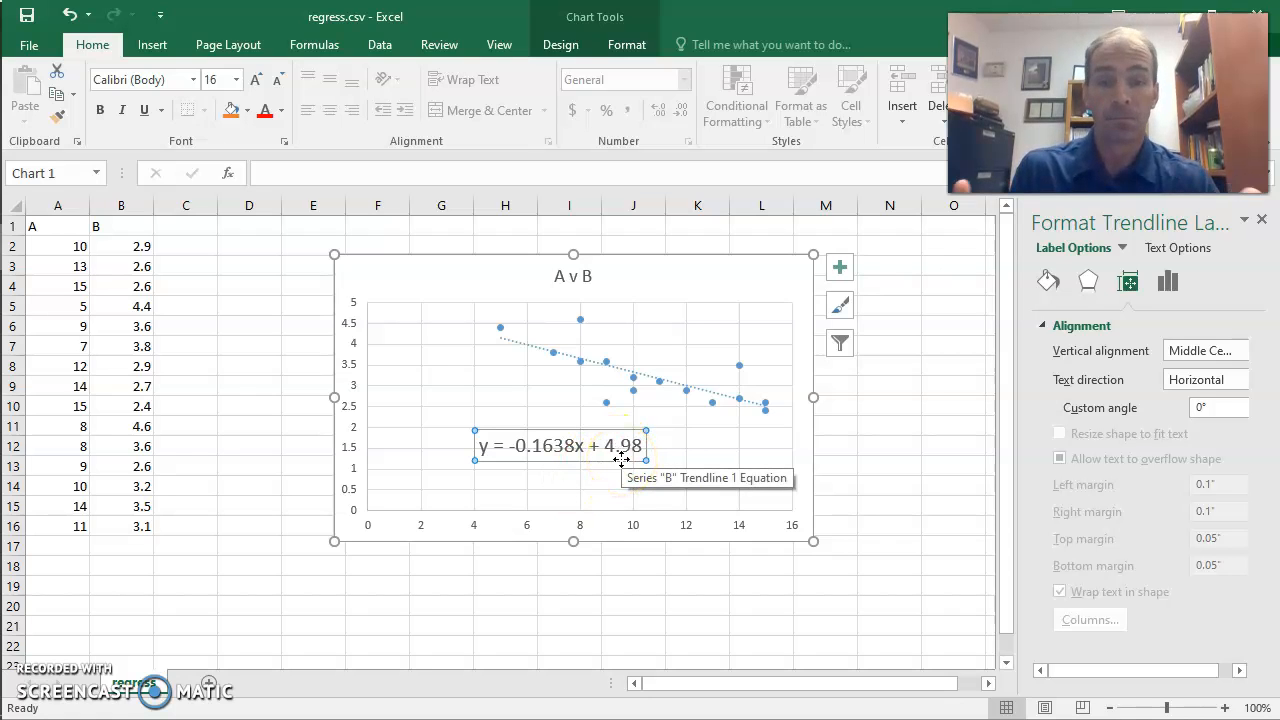
{"action": "left_click", "coordinate": [541, 447]}
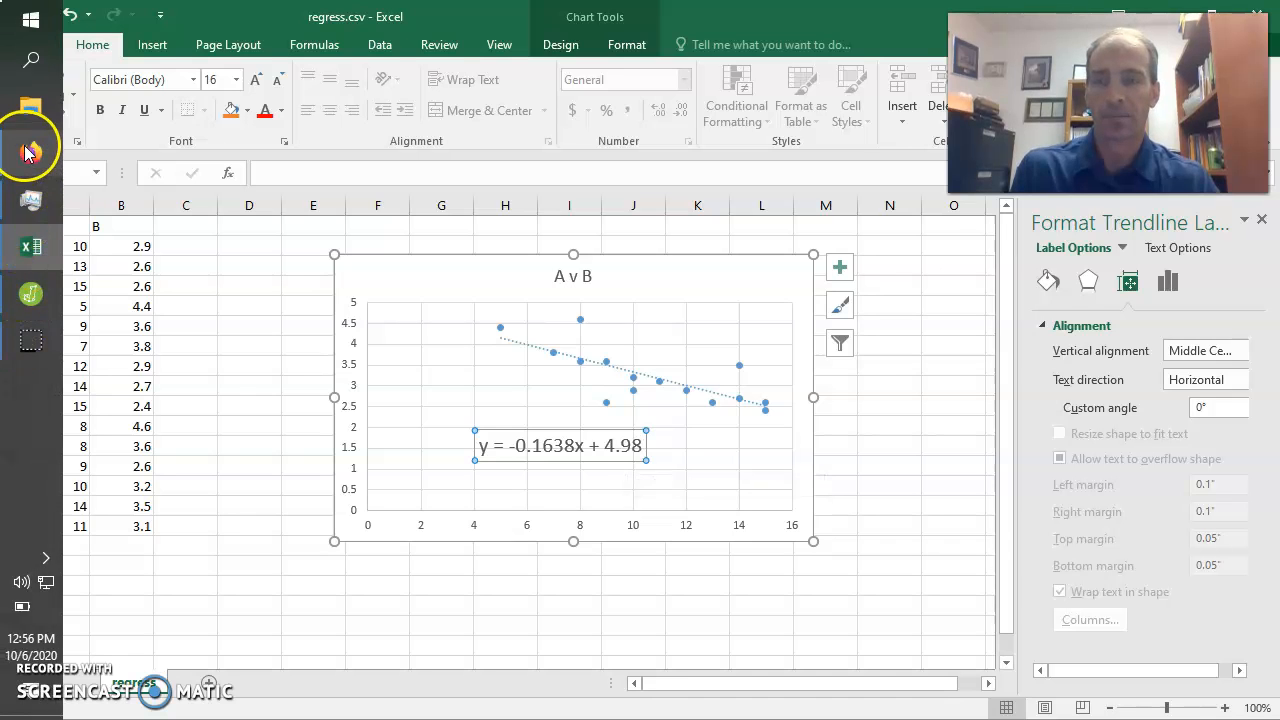
Step: Switch back to JASP, show the analysis settings again and review the linear regression's residuals plot options
{"action": "left_click", "coordinate": [31, 295]}
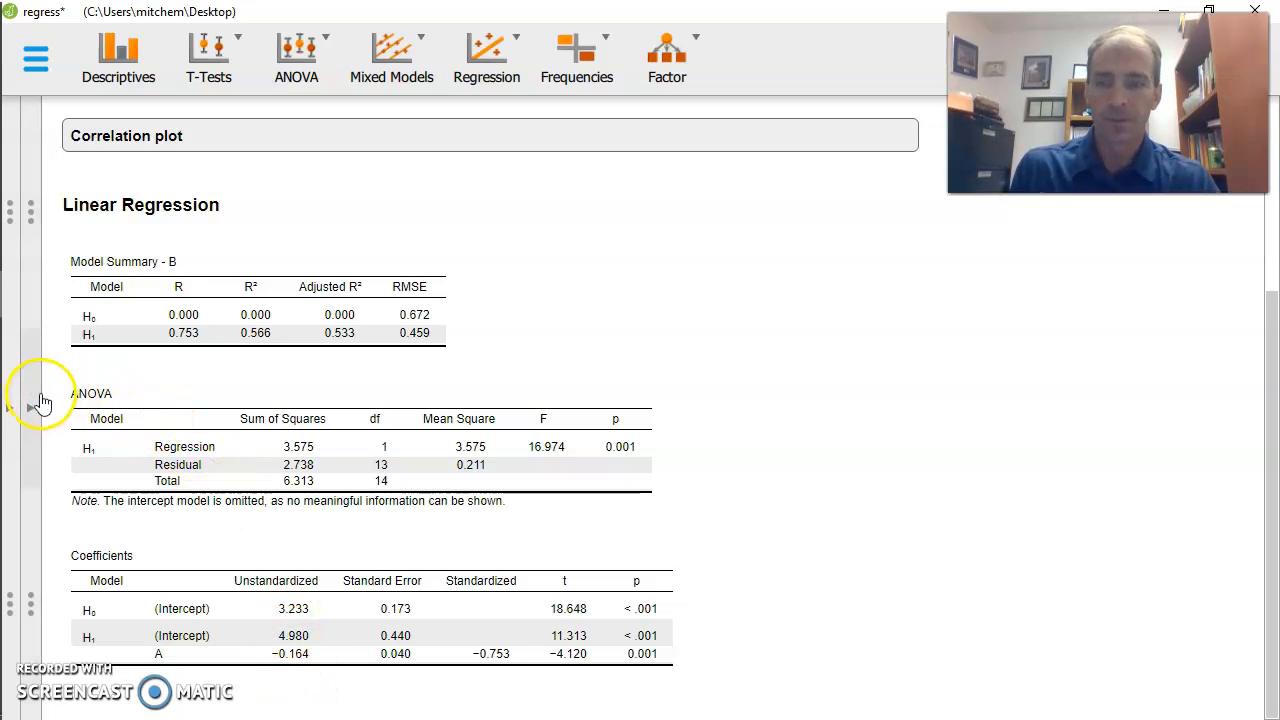
{"action": "left_click", "coordinate": [12, 407]}
{"action": "left_click_drag", "start_coordinate": [656, 540], "coordinate": [653, 610]}
{"action": "left_click", "coordinate": [36, 695]}
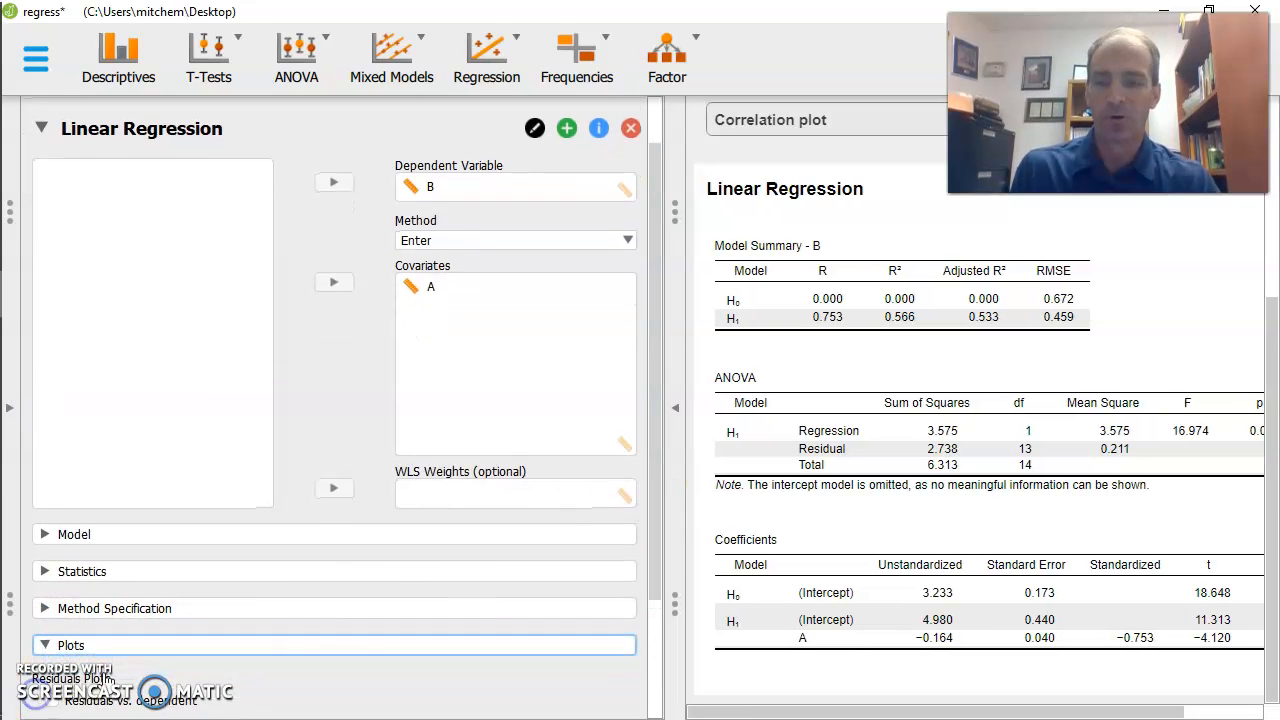
{"action": "left_click", "coordinate": [657, 634]}
{"action": "left_click_drag", "start_coordinate": [656, 633], "coordinate": [657, 636]}
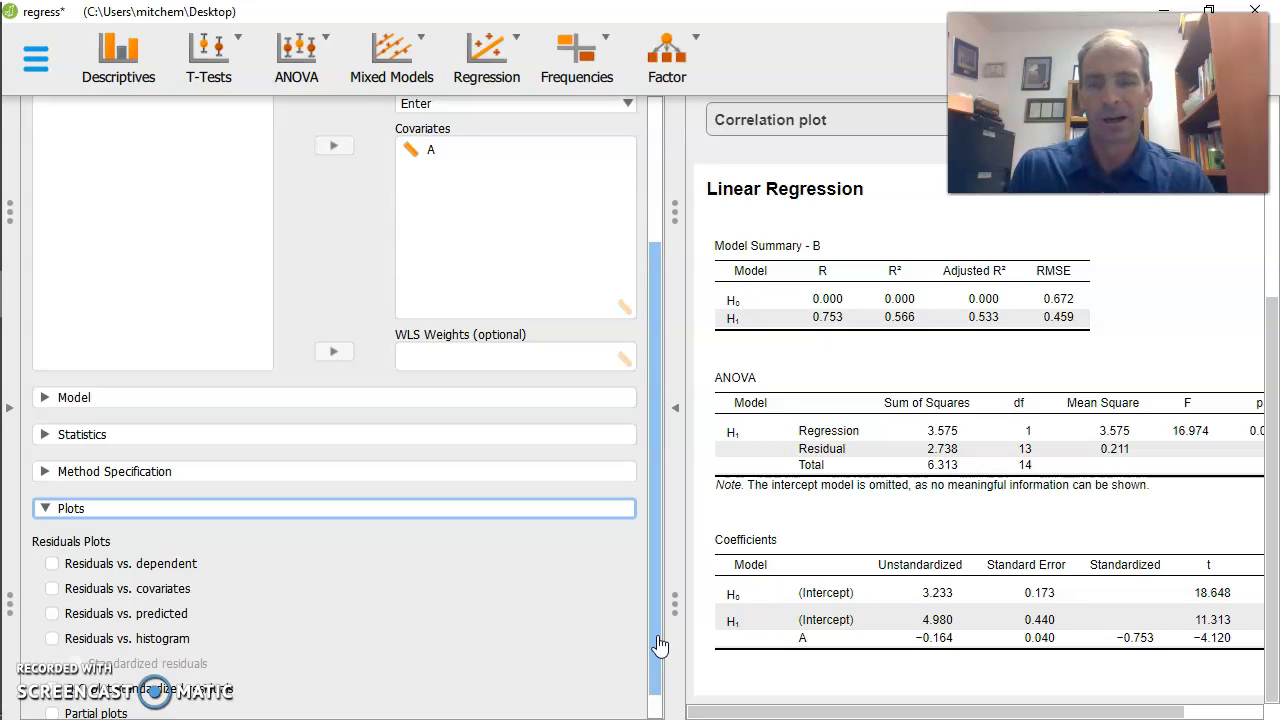
{"action": "left_click", "coordinate": [56, 508]}
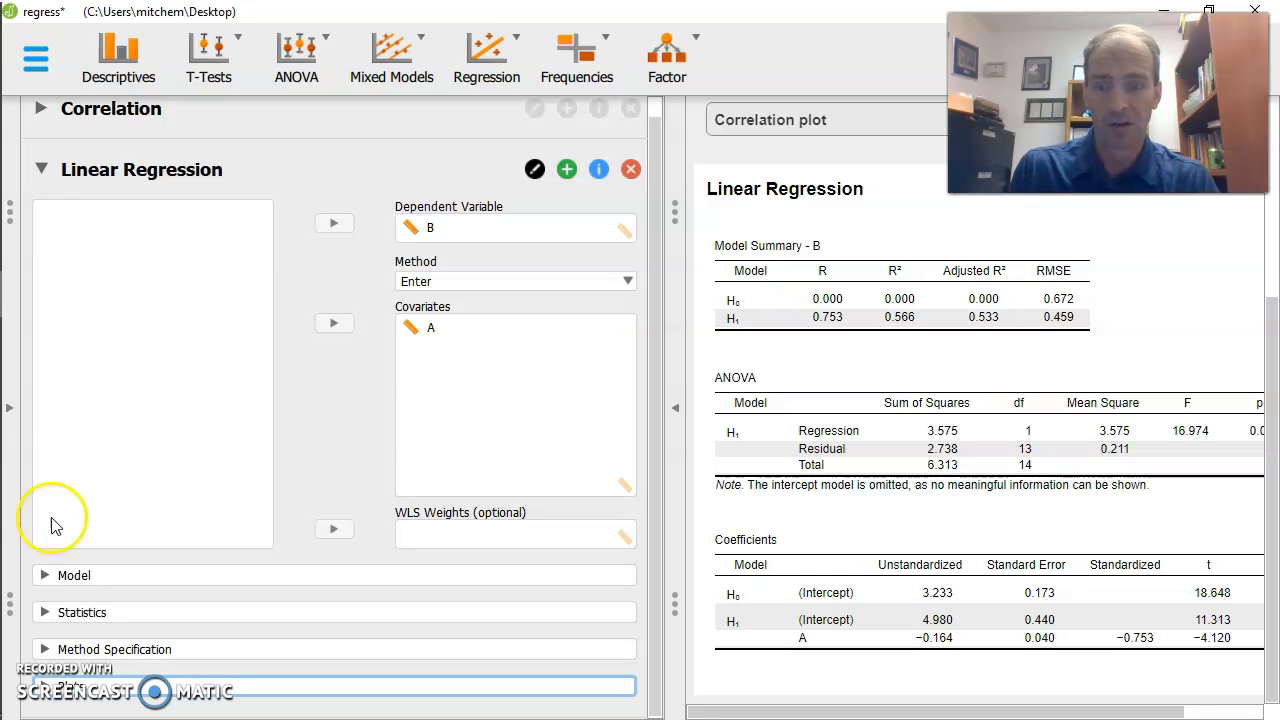
Step: Review the linear regression's Statistics options for coefficients and residuals, leaving the section collapsed
{"action": "left_click", "coordinate": [42, 612]}
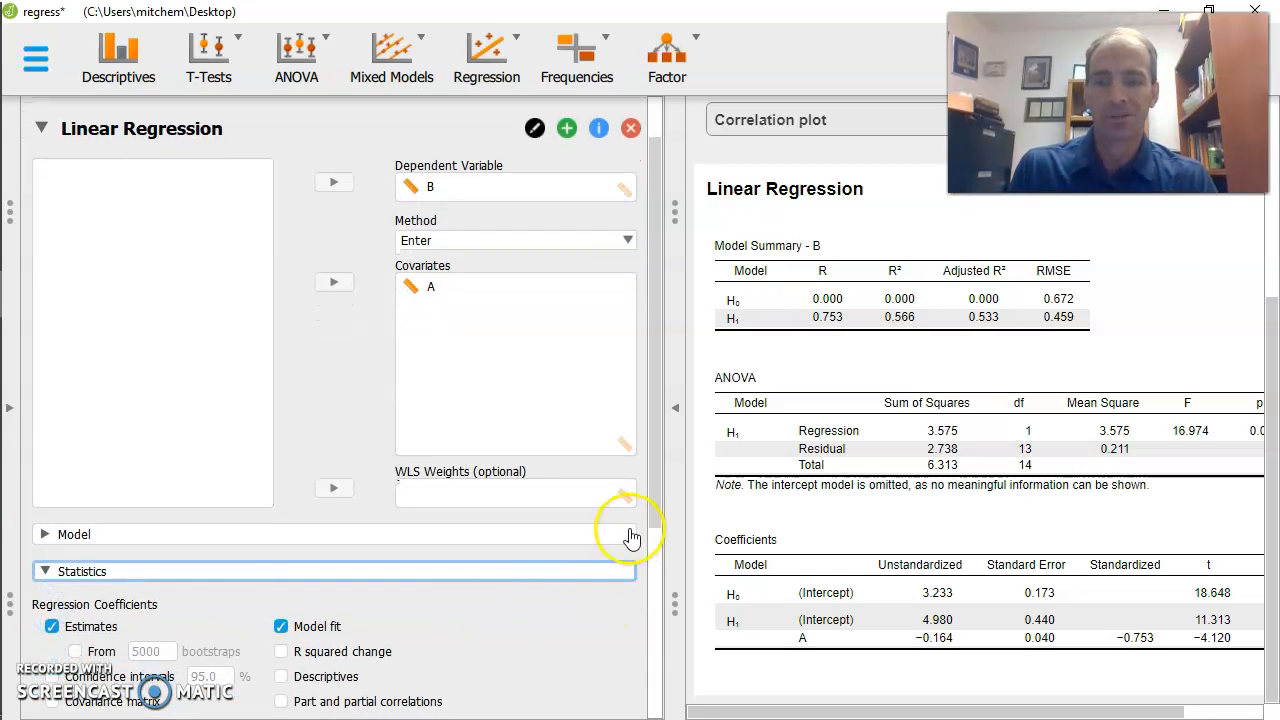
{"action": "left_click_drag", "start_coordinate": [656, 486], "coordinate": [647, 641]}
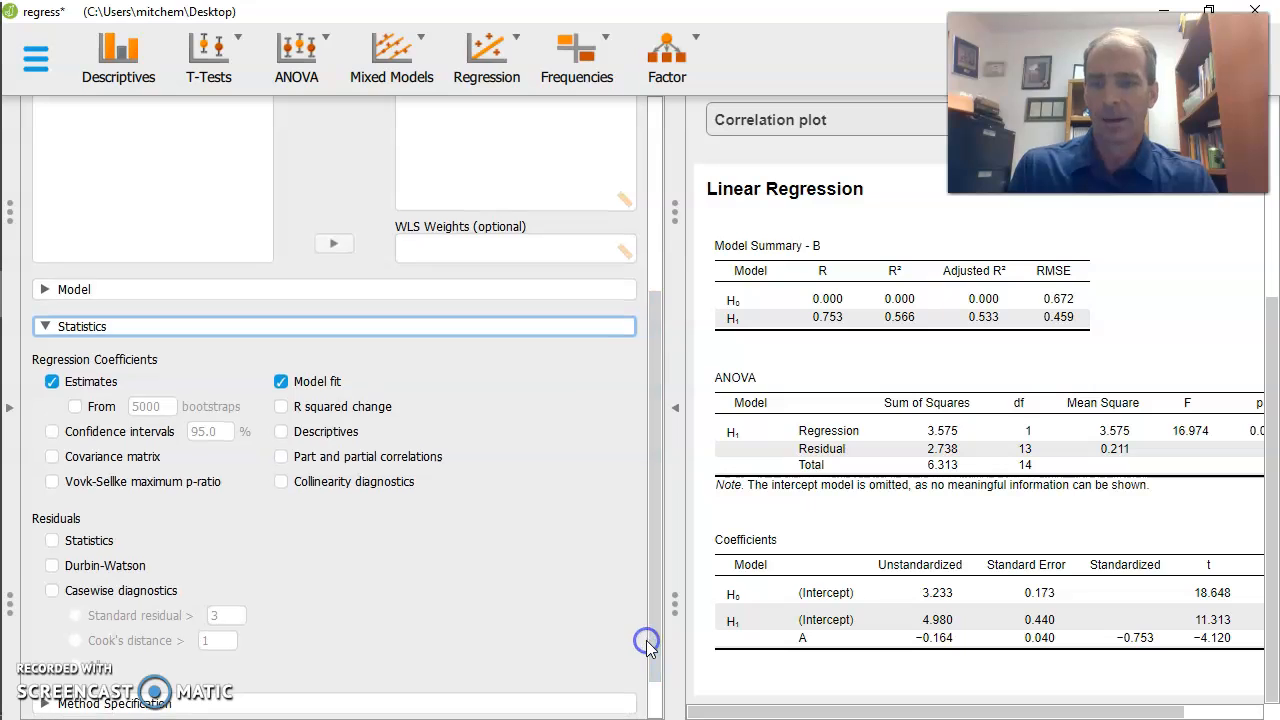
{"action": "left_click", "coordinate": [47, 330]}
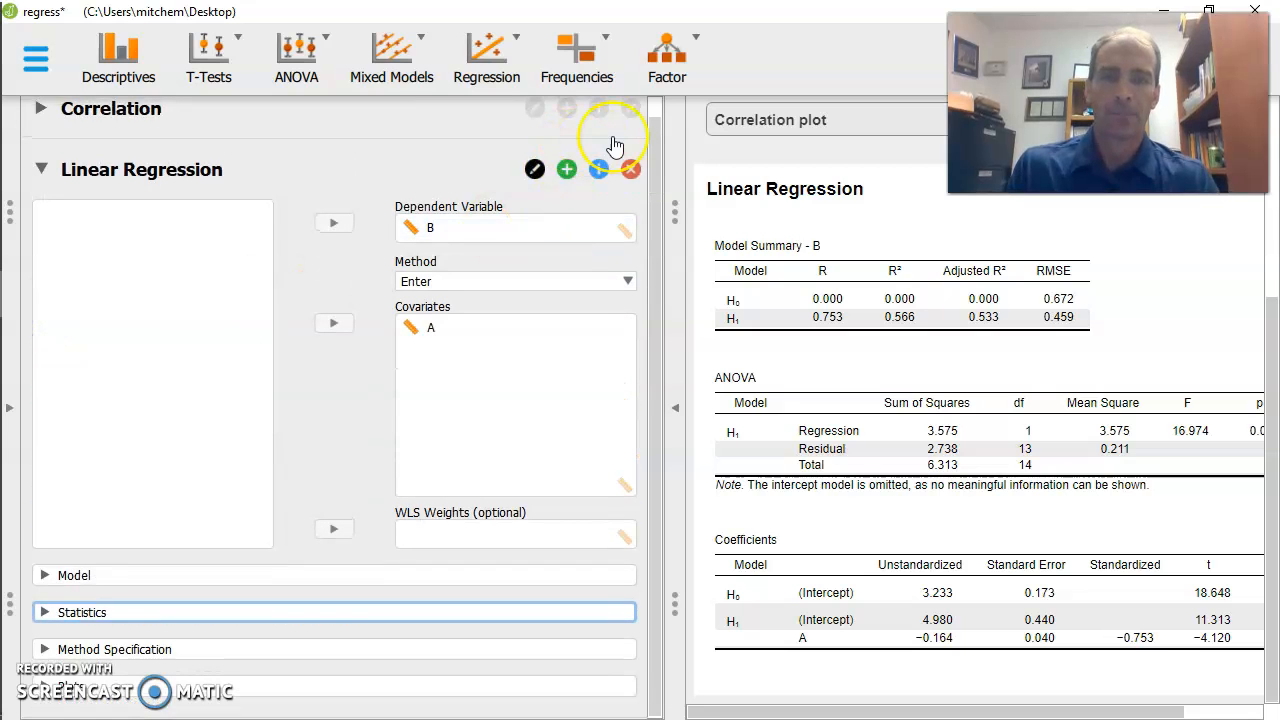